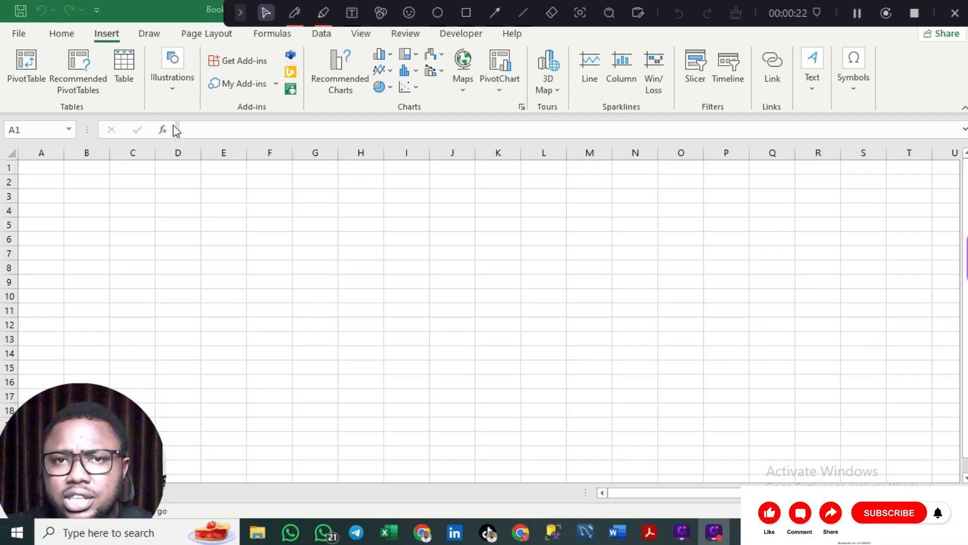
- Open the recently used workbook from the Recent list in Documents
left_click(25, 30)
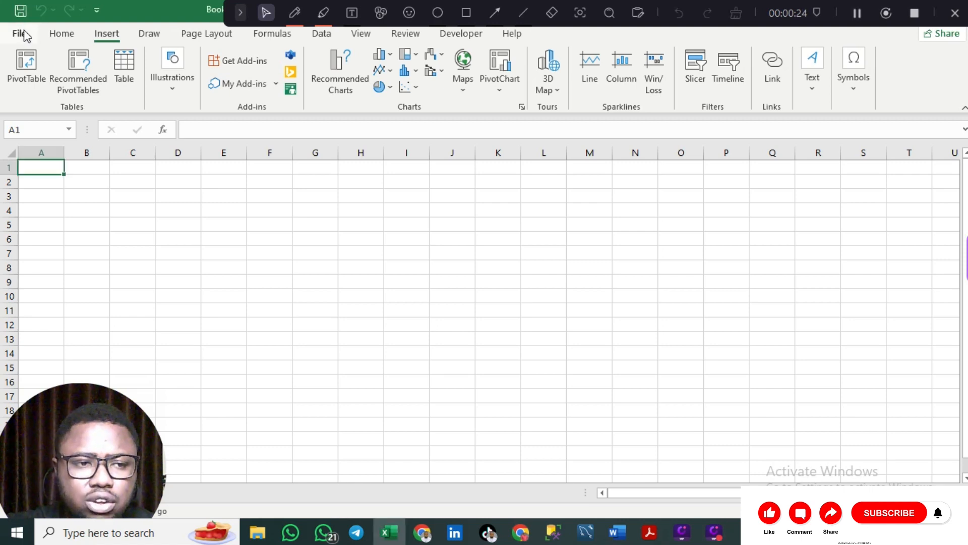
left_click(23, 34)
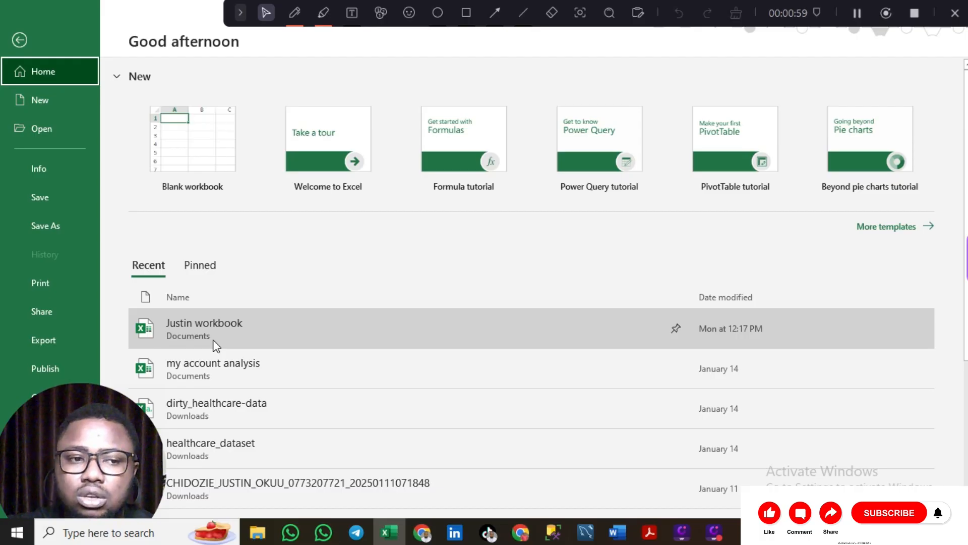
left_click(43, 124)
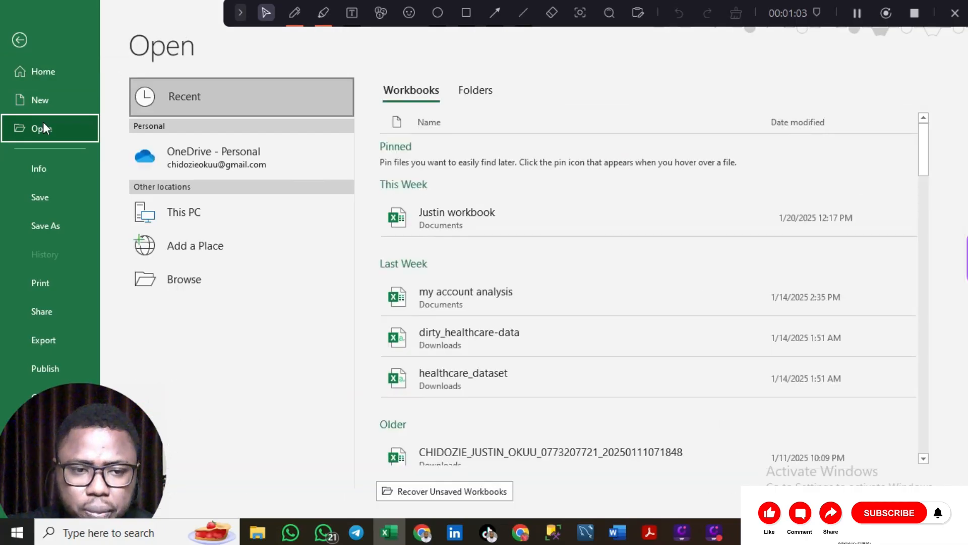
left_click(474, 217)
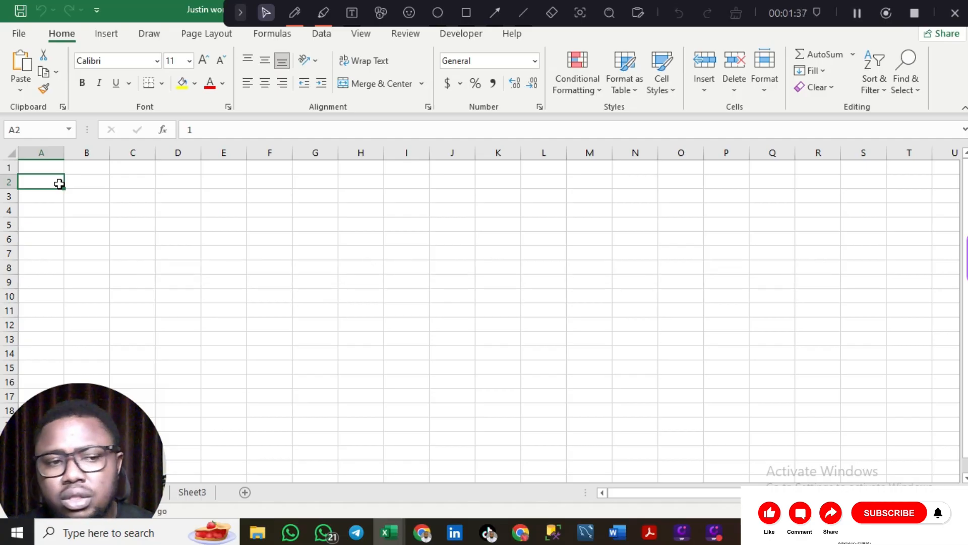
type("1")
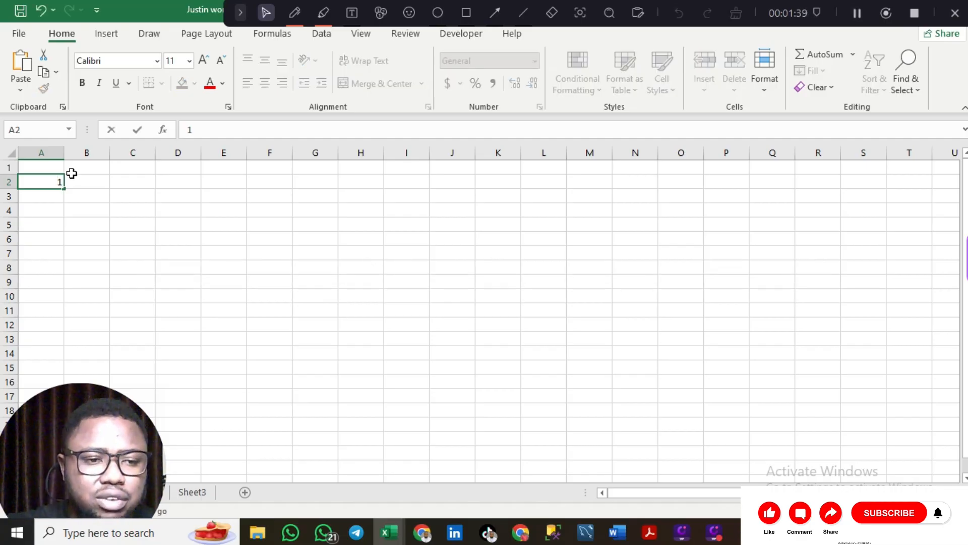
key("BackSpace")
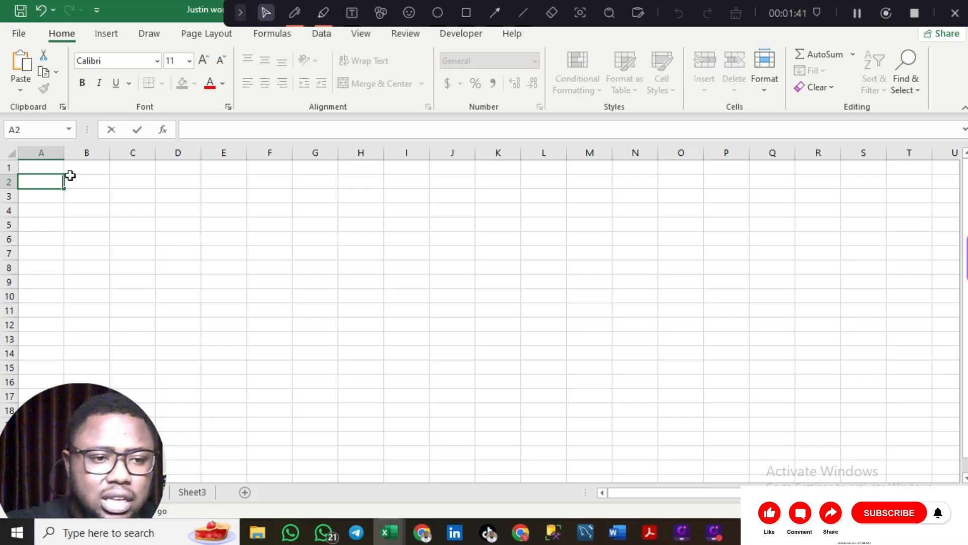
left_click(31, 168)
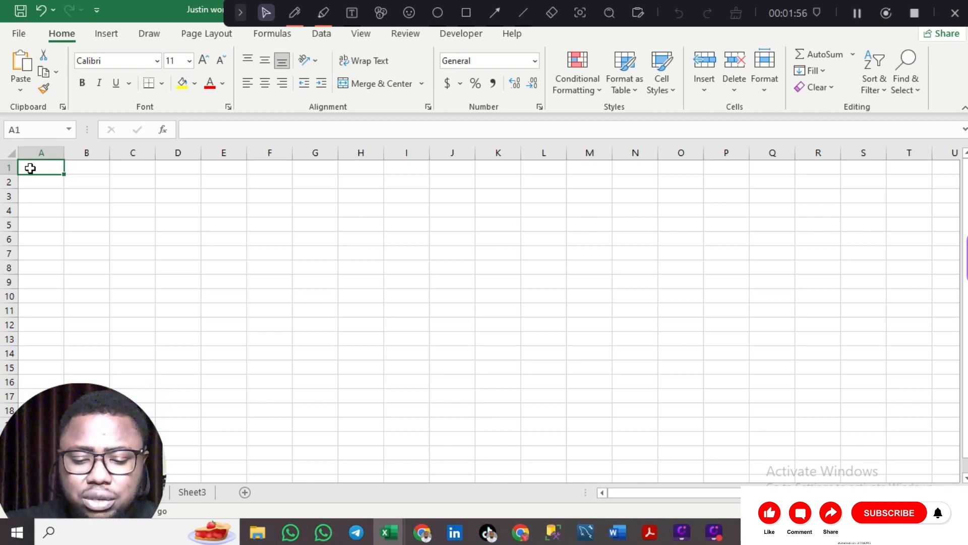
- Enter 'Serial number' in A1 and 'Income description' in B1, correcting the B1 spelling
double_click(31, 168)
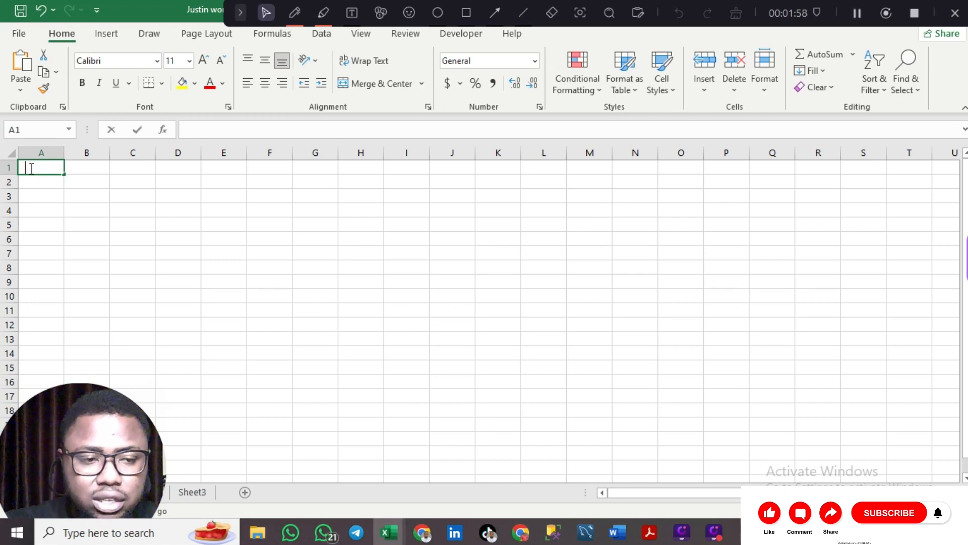
type("Serial nnumber")
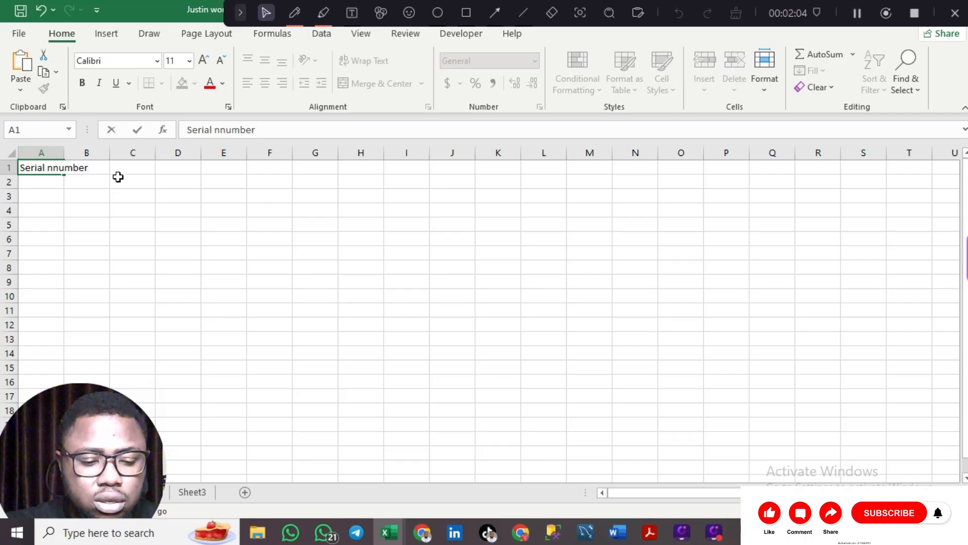
key("Tab")
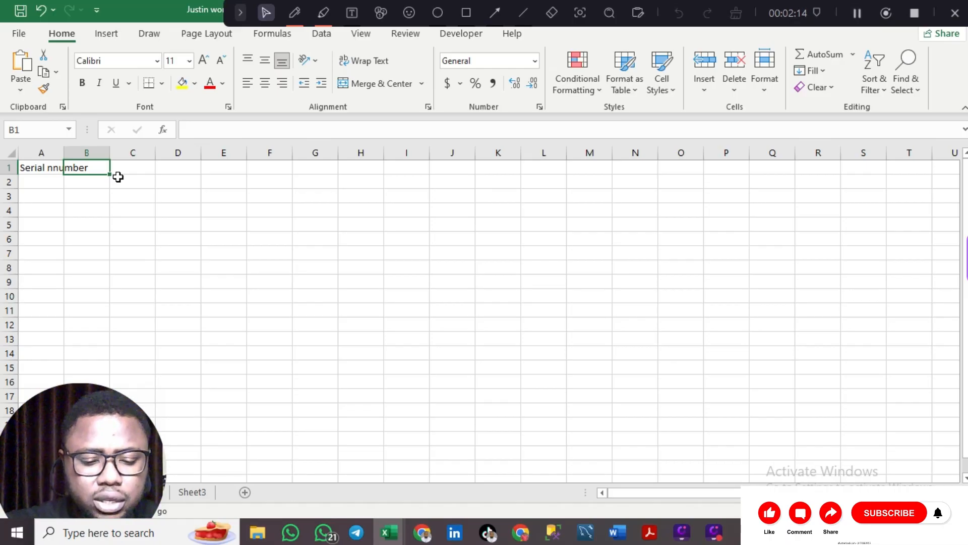
type("d")
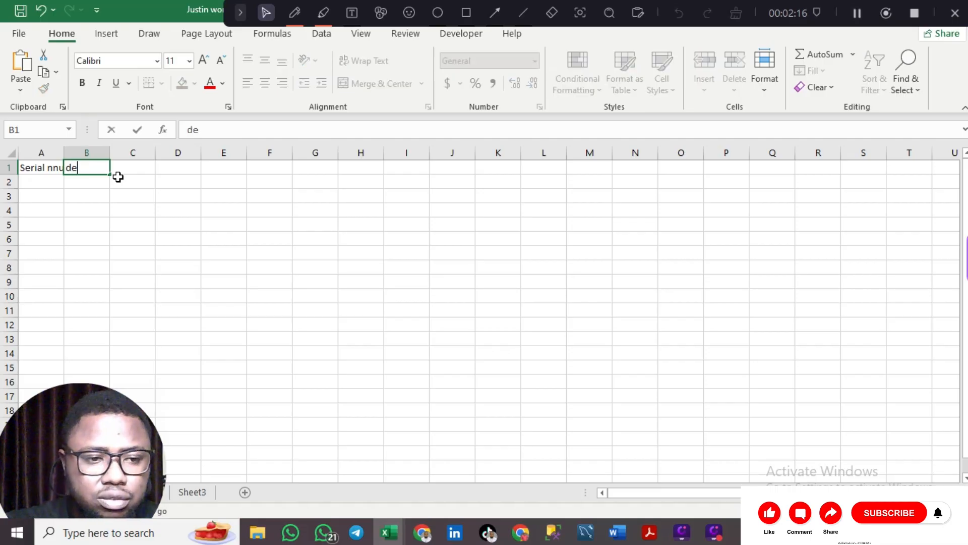
type("isc")
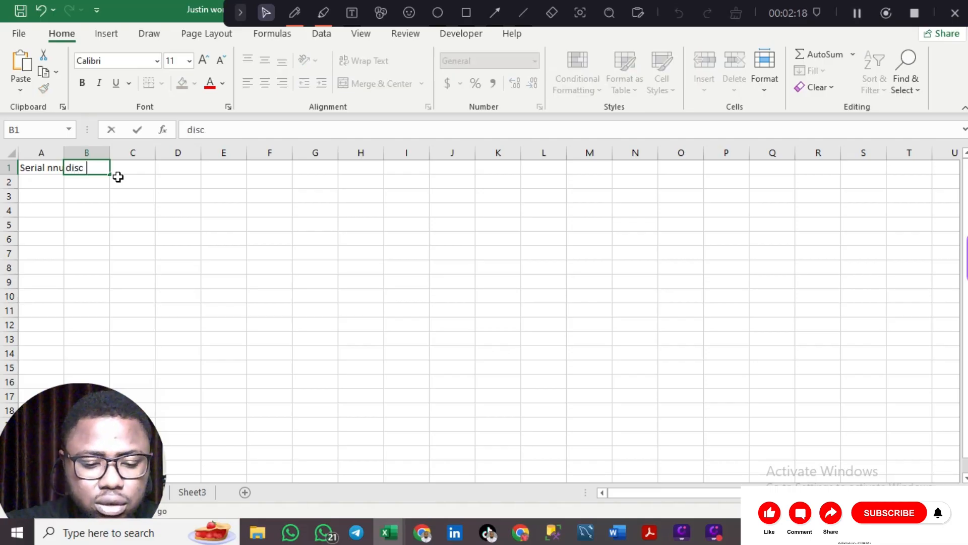
type("ription")
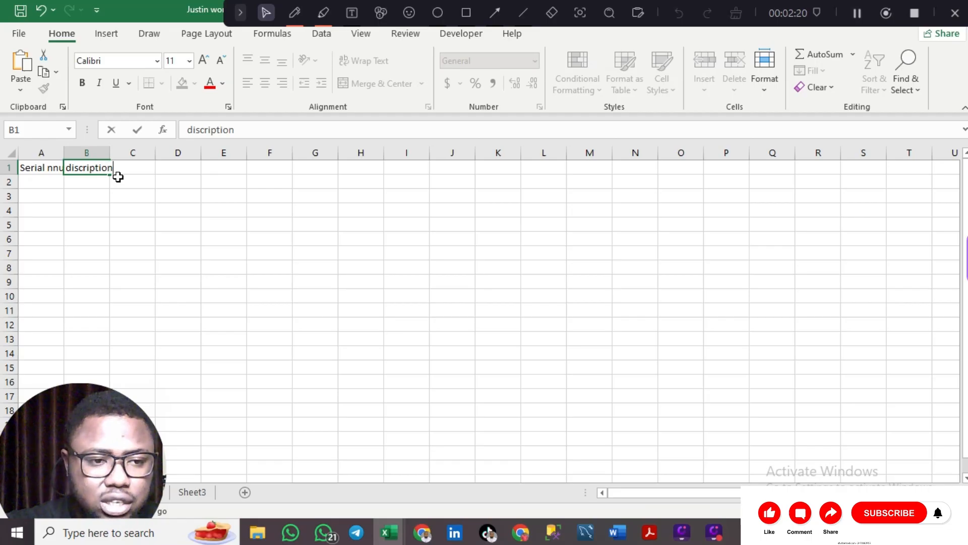
key("Left")
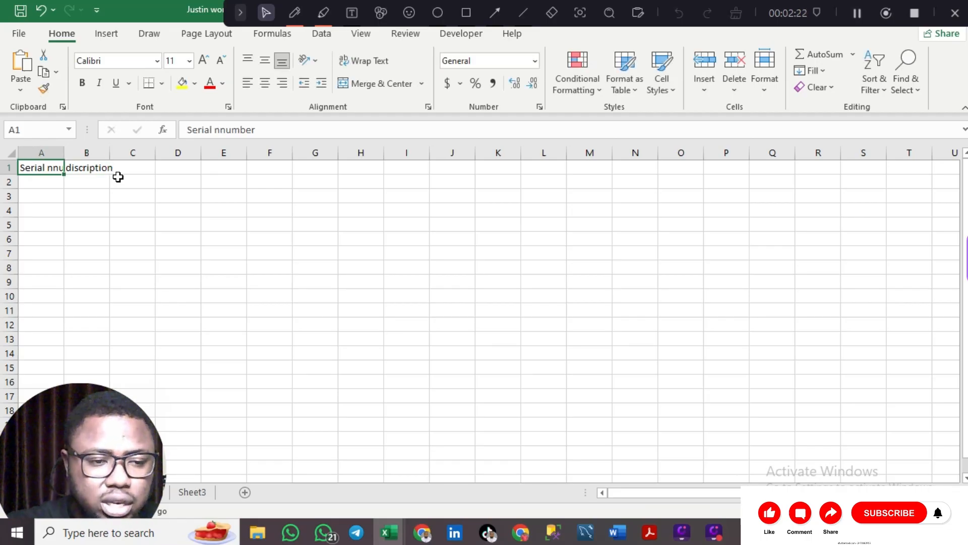
left_click(95, 167)
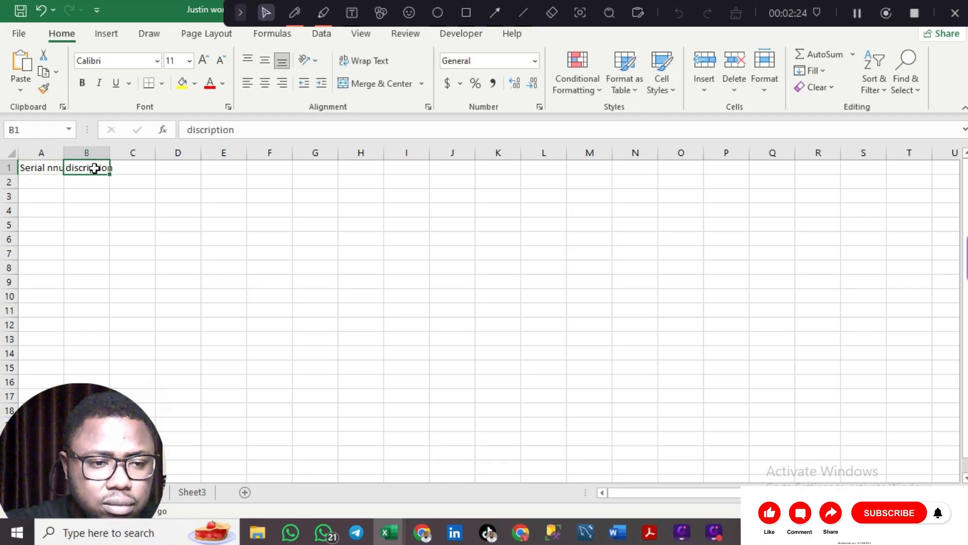
double_click(95, 168)
key("Left")
key("Left")
key("Left")
key("Left")
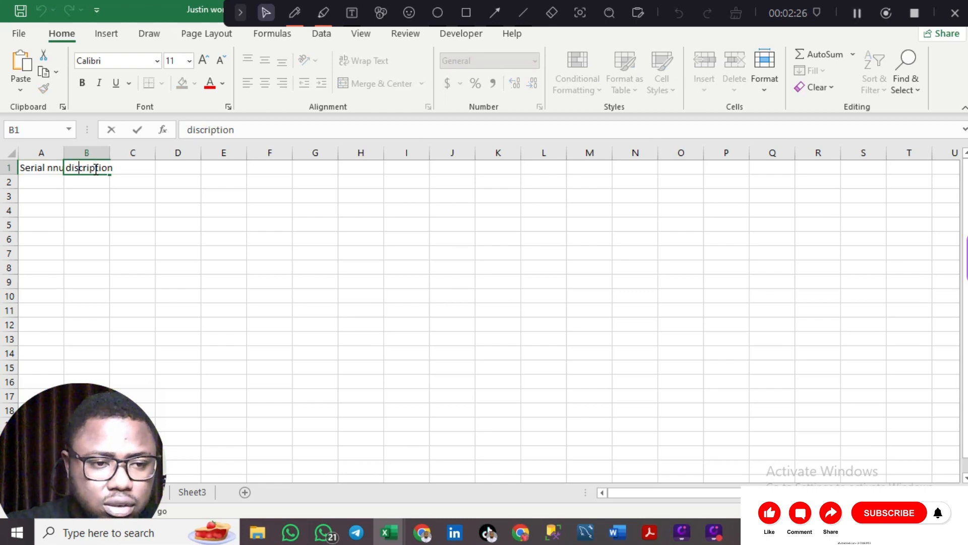
key("Left")
key("BackSpace")
type("e")
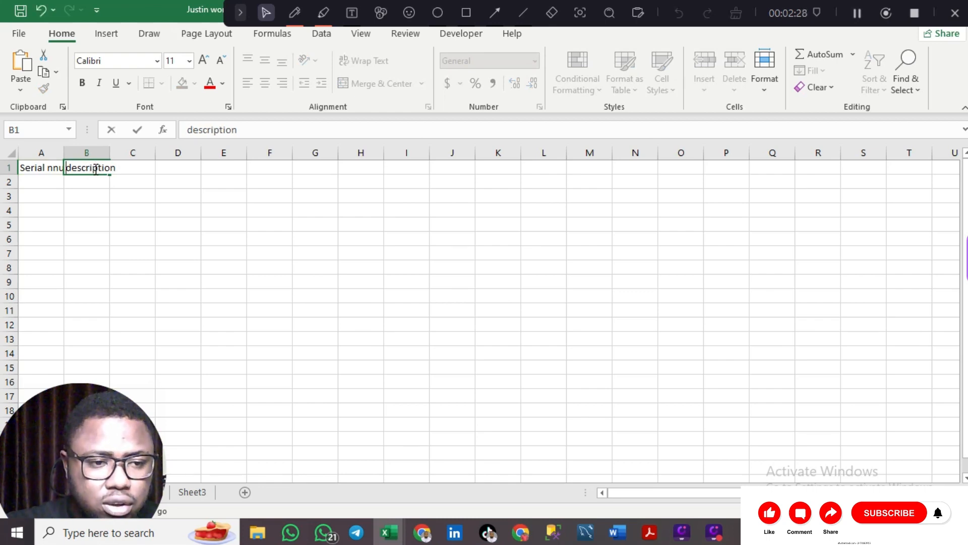
type("Income")
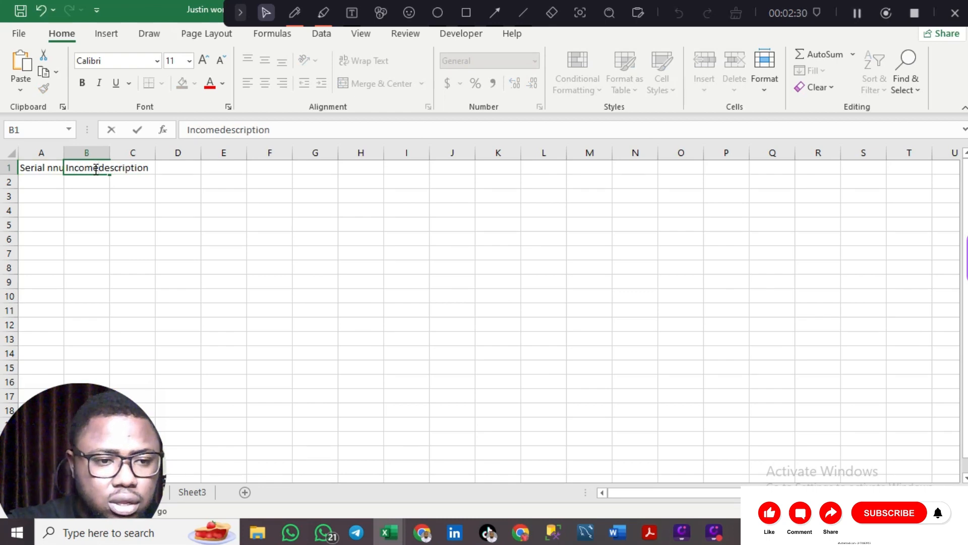
key("Tab")
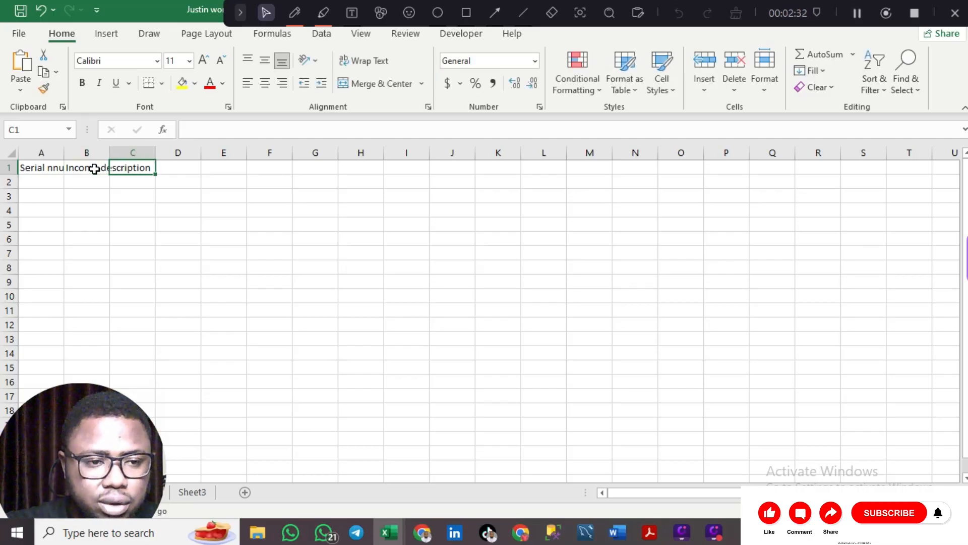
- Enter 'Amount' in C1 and remove the extra n from the A1 heading
double_click(143, 168)
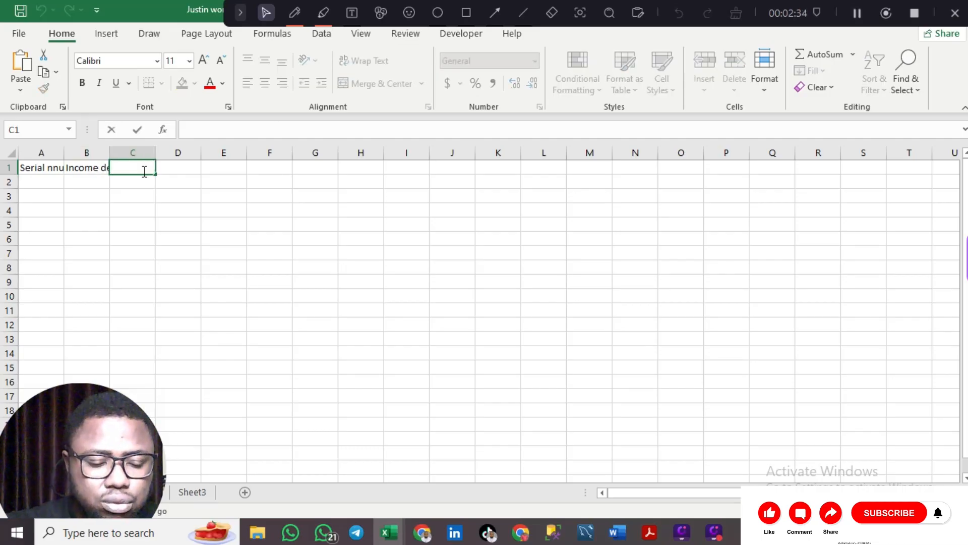
type("Amount")
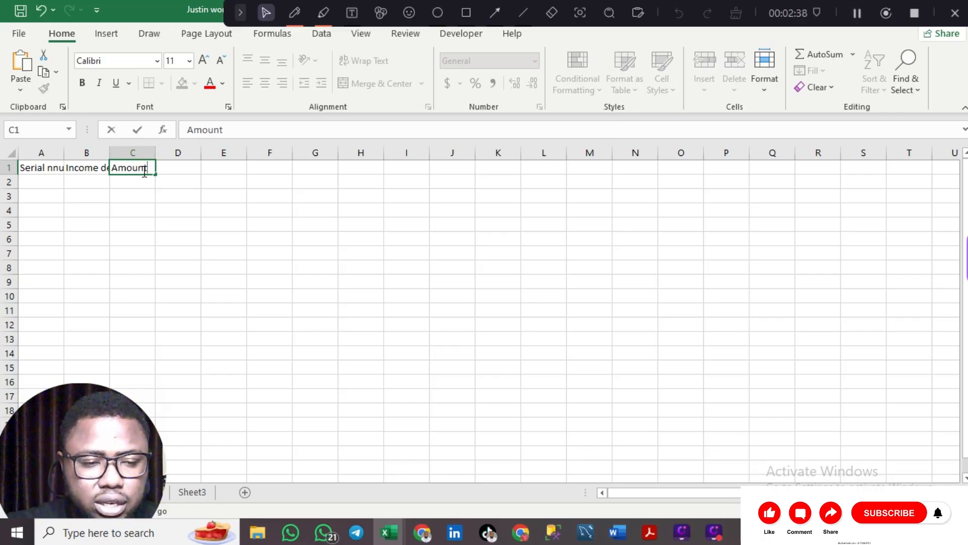
left_click(54, 169)
double_click(54, 168)
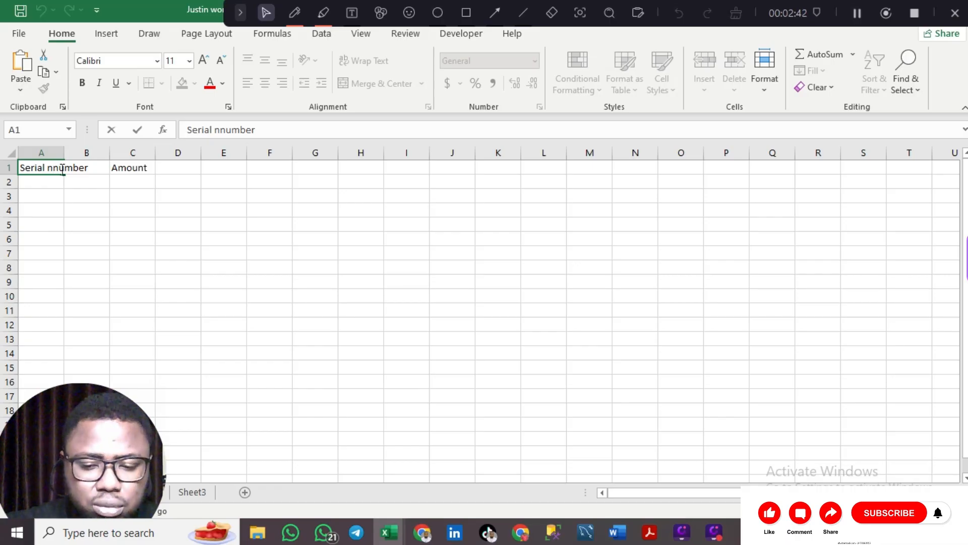
key("BackSpace")
left_click(104, 180)
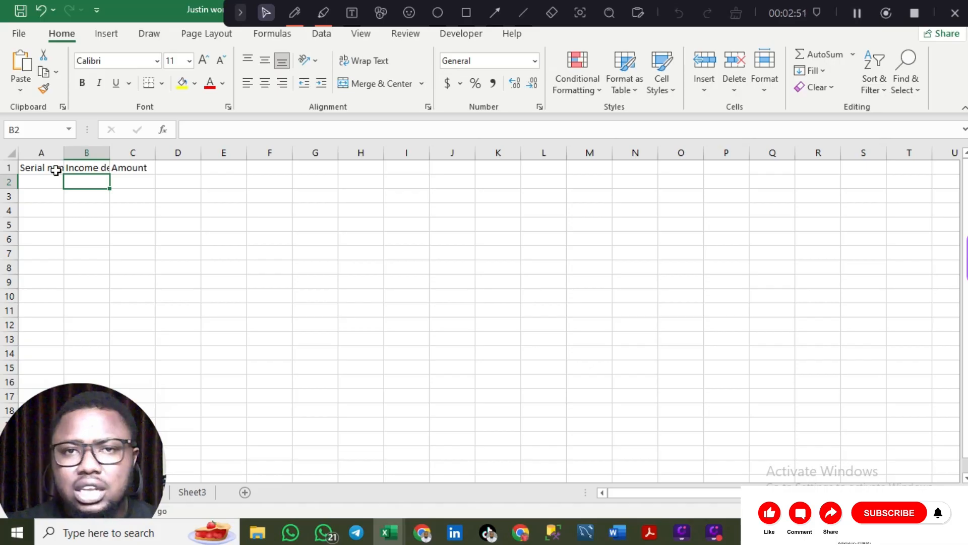
- AutoFit columns A through C to the Serial number, Income description and Amount headers
left_click(14, 157)
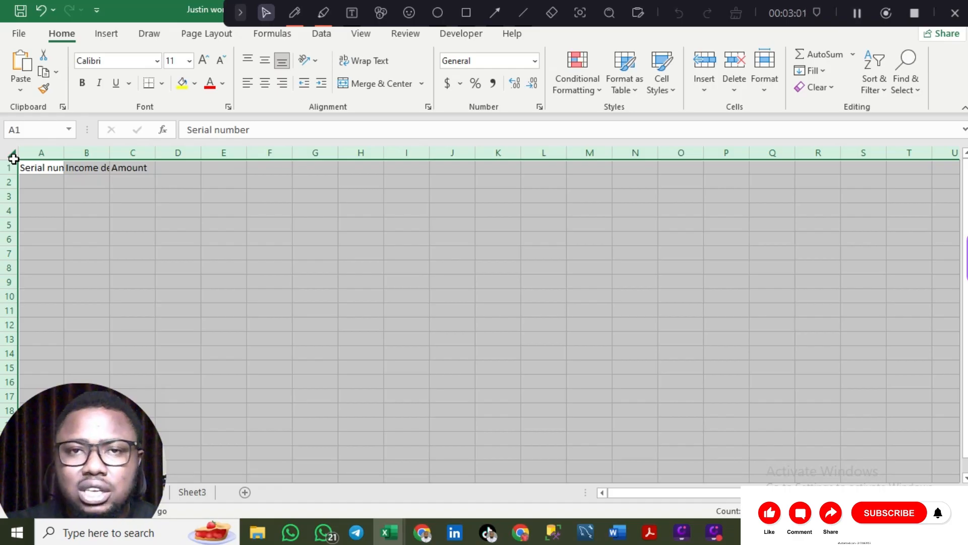
double_click(64, 156)
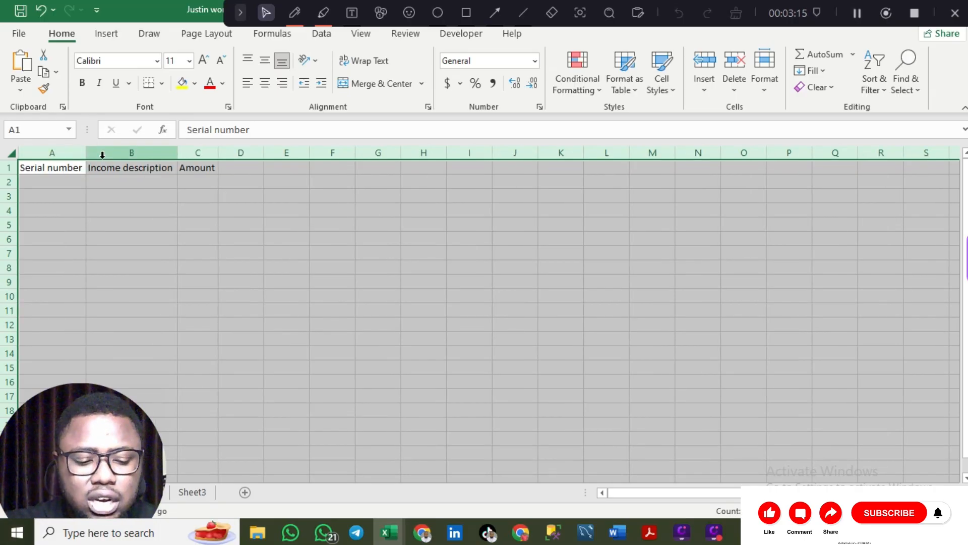
key("ctrl+z")
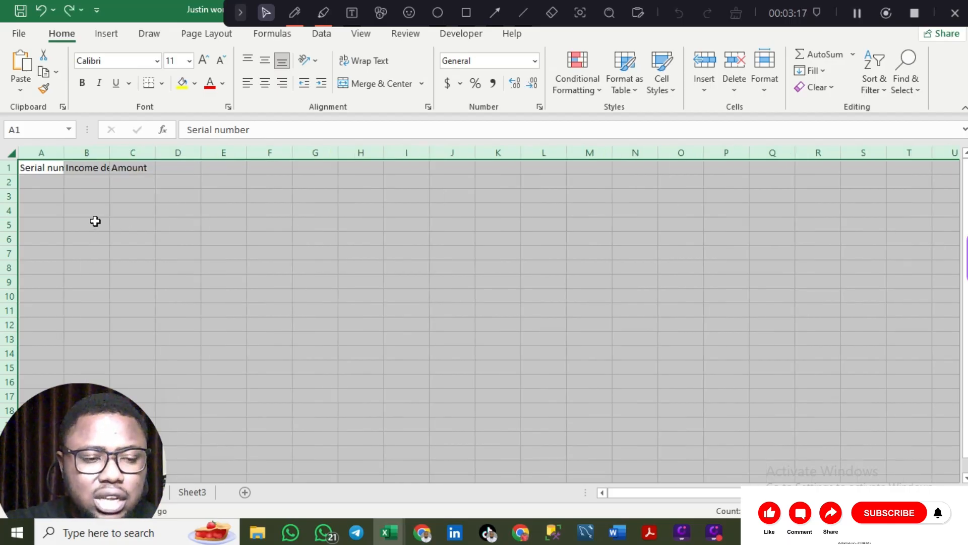
left_click(42, 171)
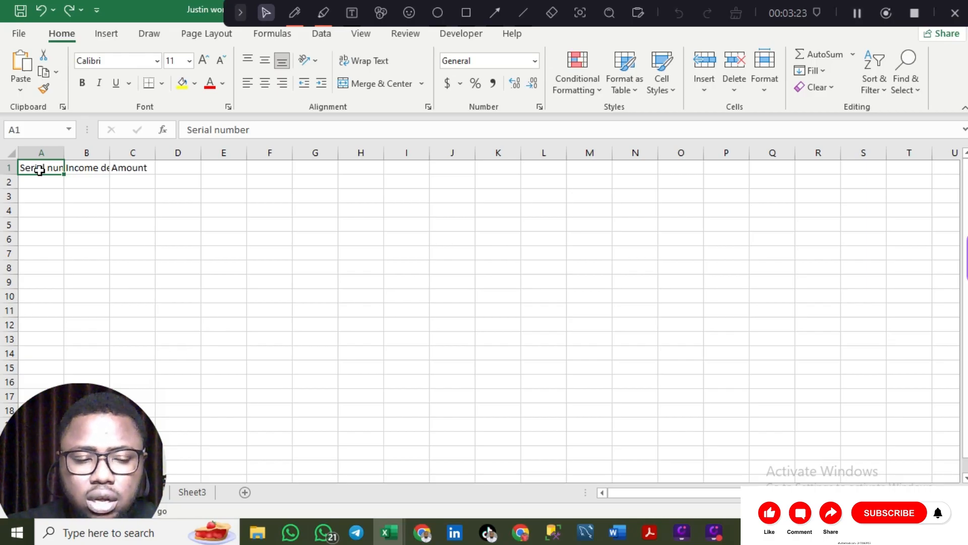
key("ctrl+shift+Right")
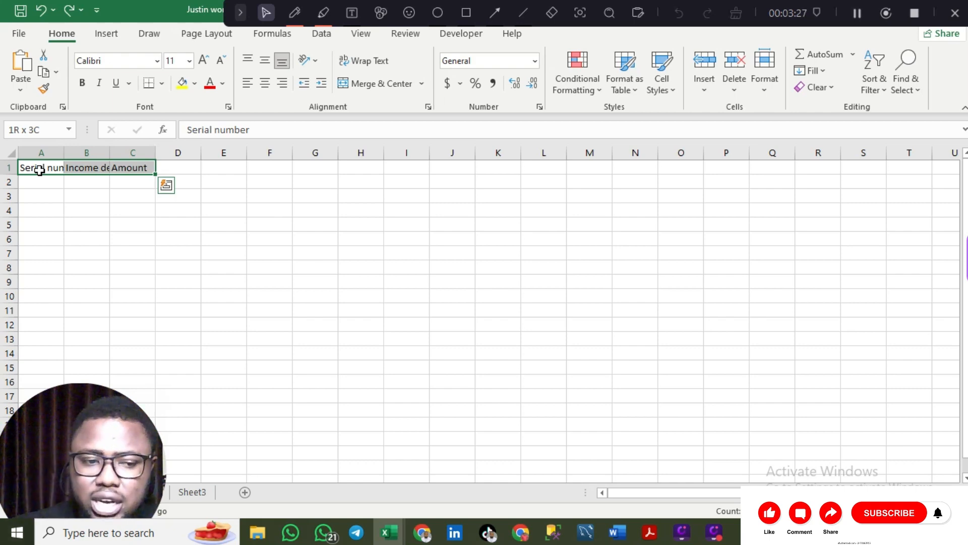
double_click(64, 155)
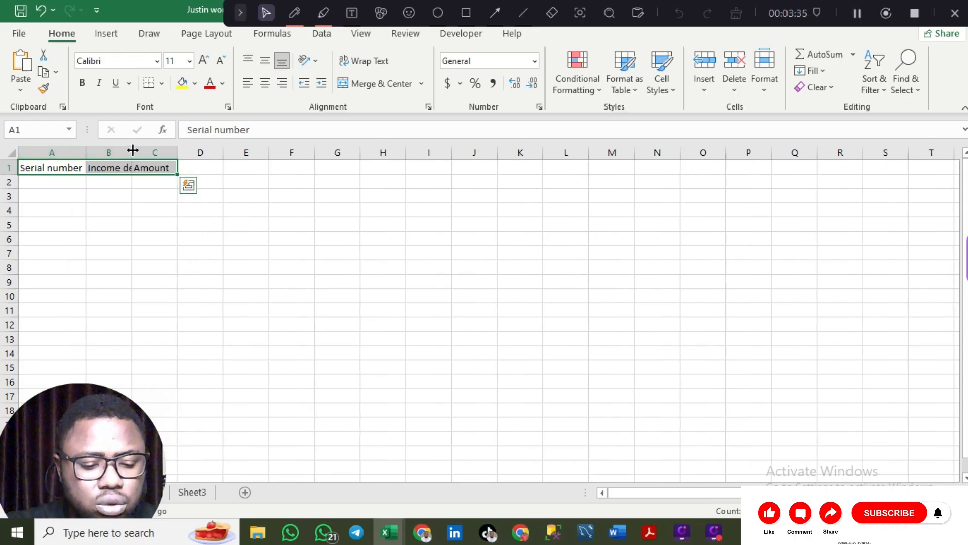
key("ctrl+z")
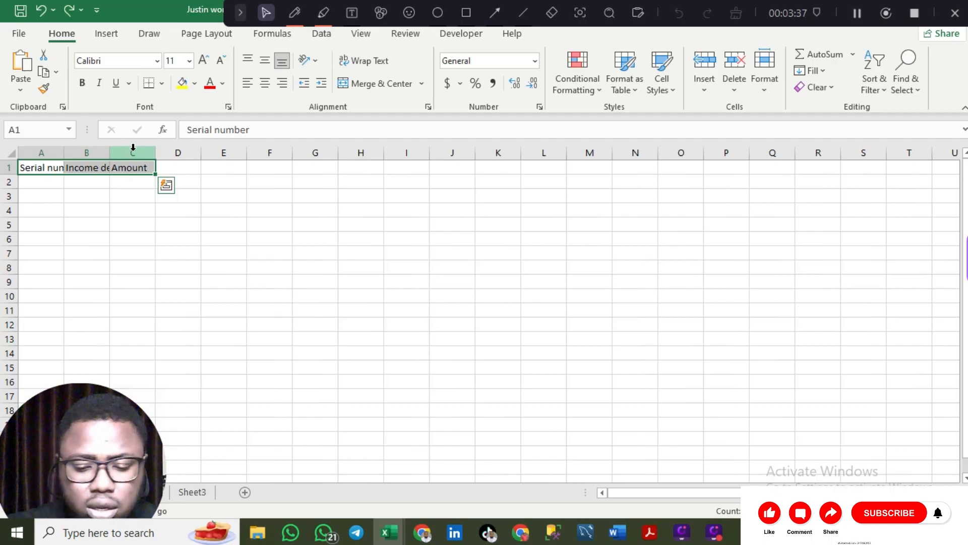
left_click(133, 146, "shift")
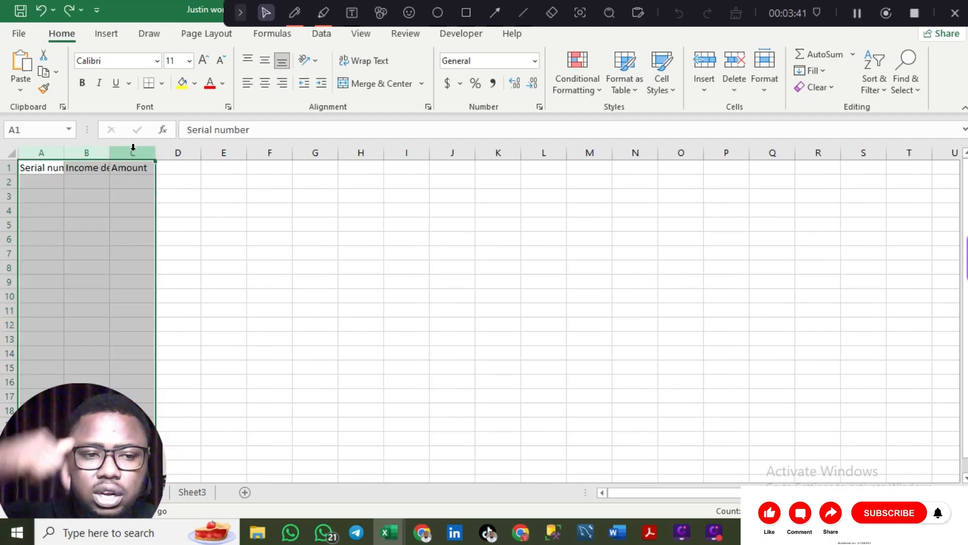
double_click(64, 151)
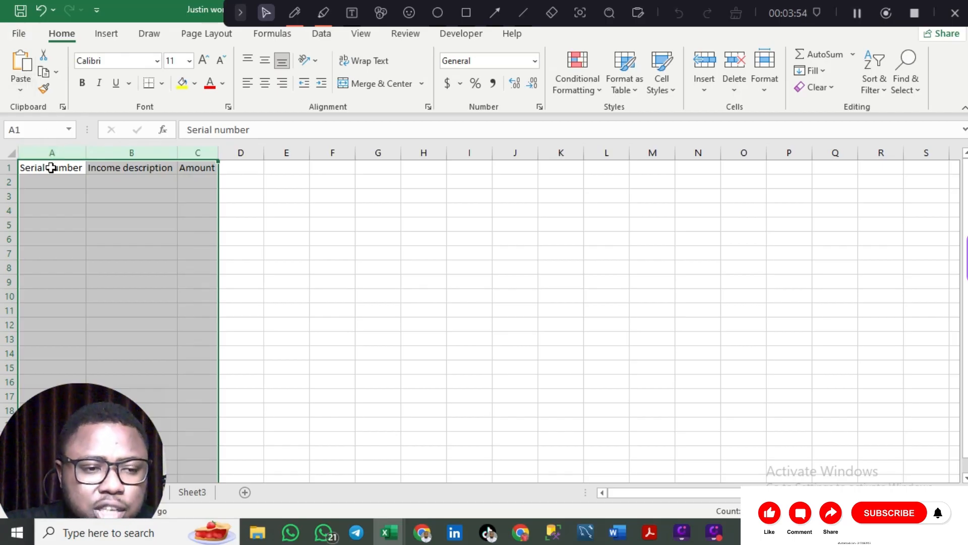
left_click(52, 168)
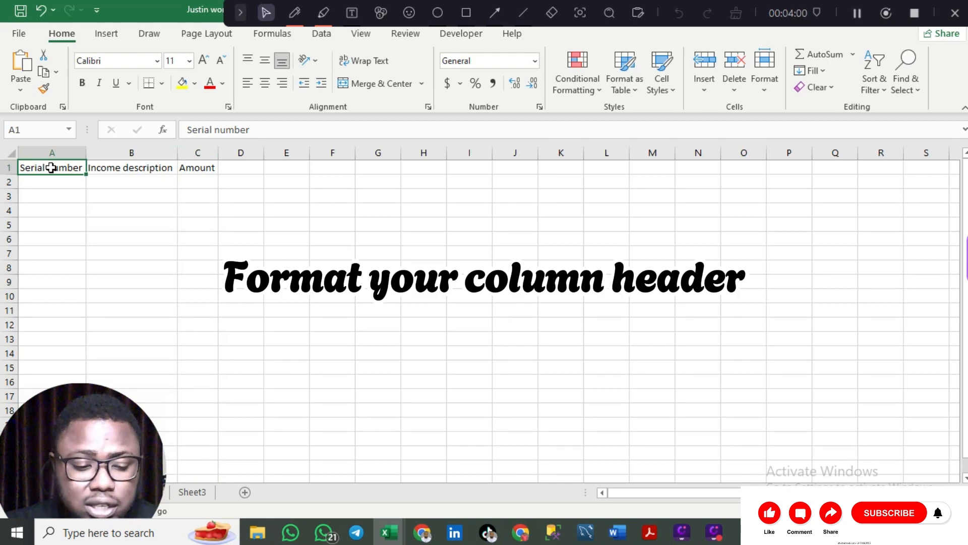
- Make the A1:C1 headers bold at font size 16
key("ctrl+shift+Right")
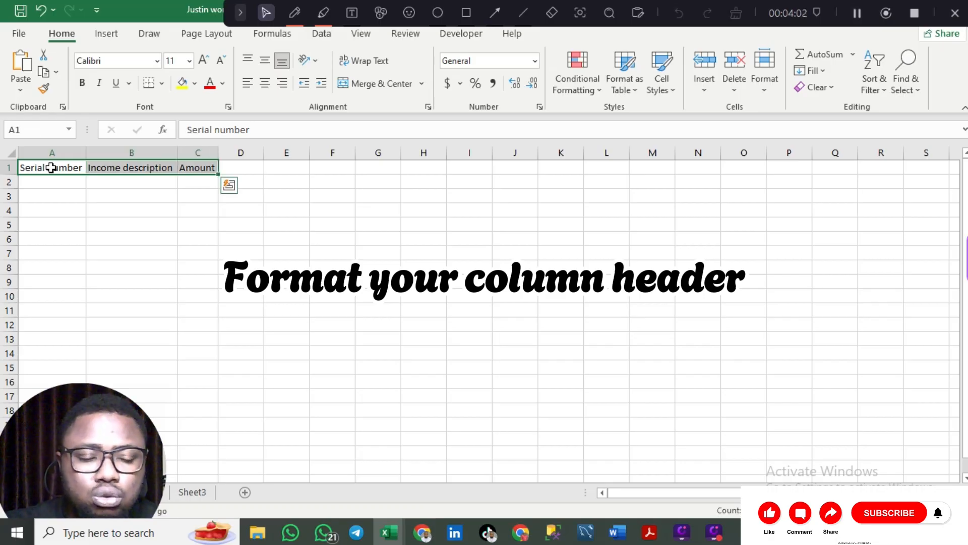
left_click(51, 167)
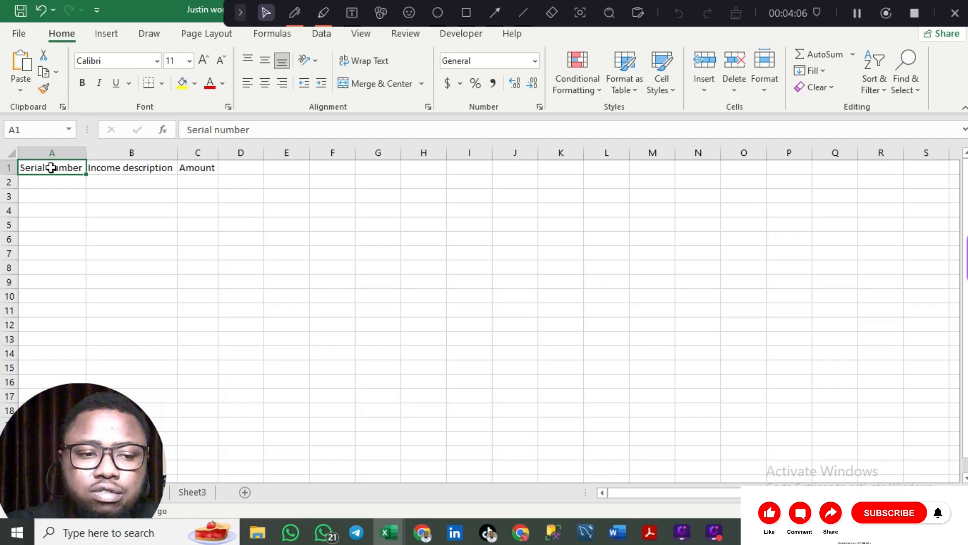
key("shift+Right")
key("shift+Right")
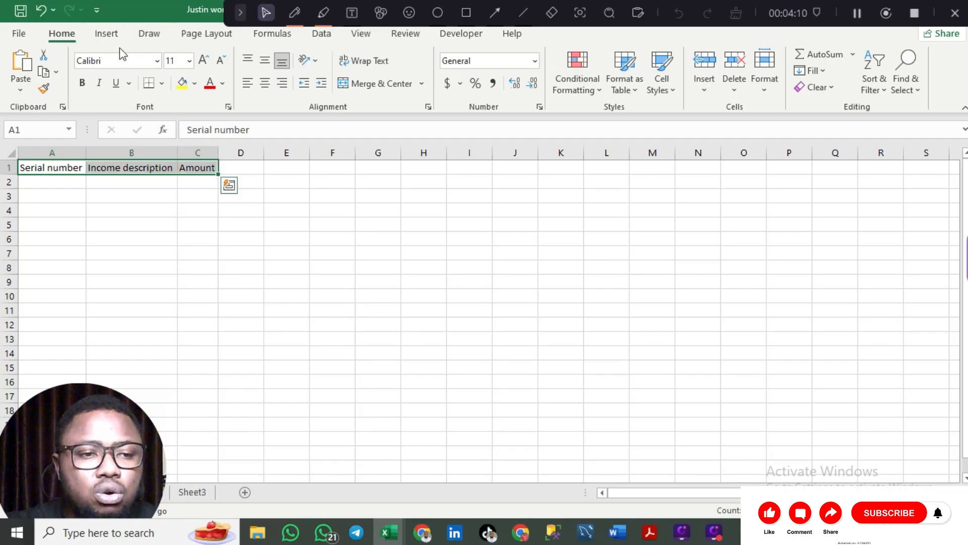
left_click(87, 89)
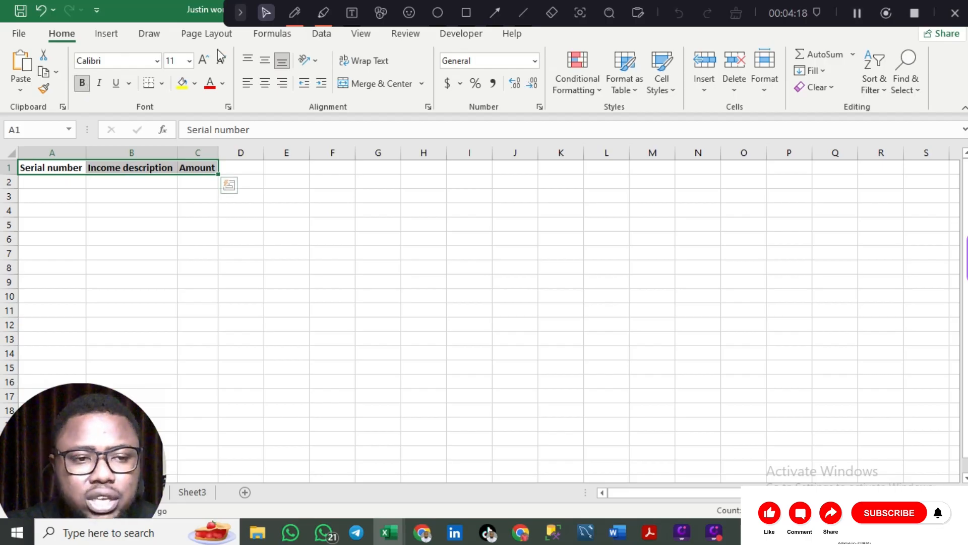
left_click(189, 62)
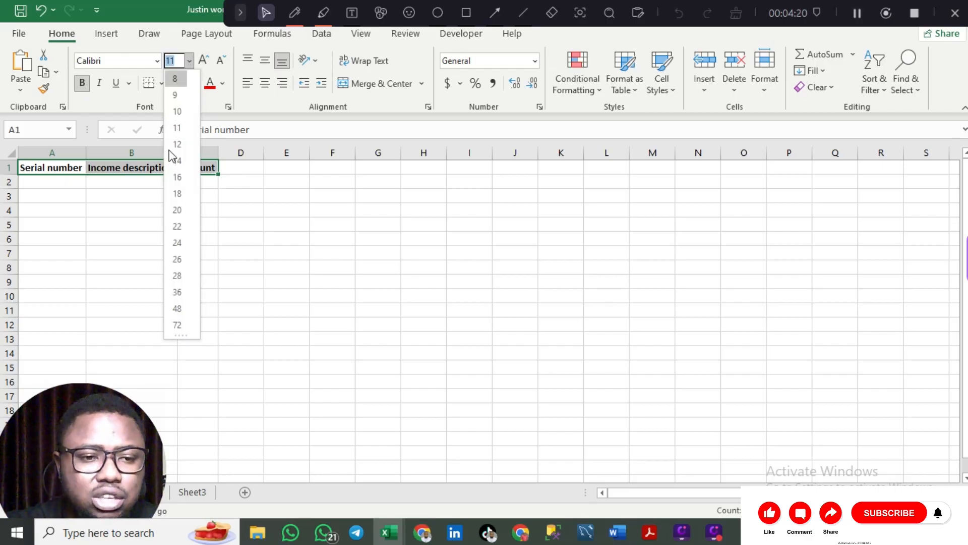
left_click(178, 177)
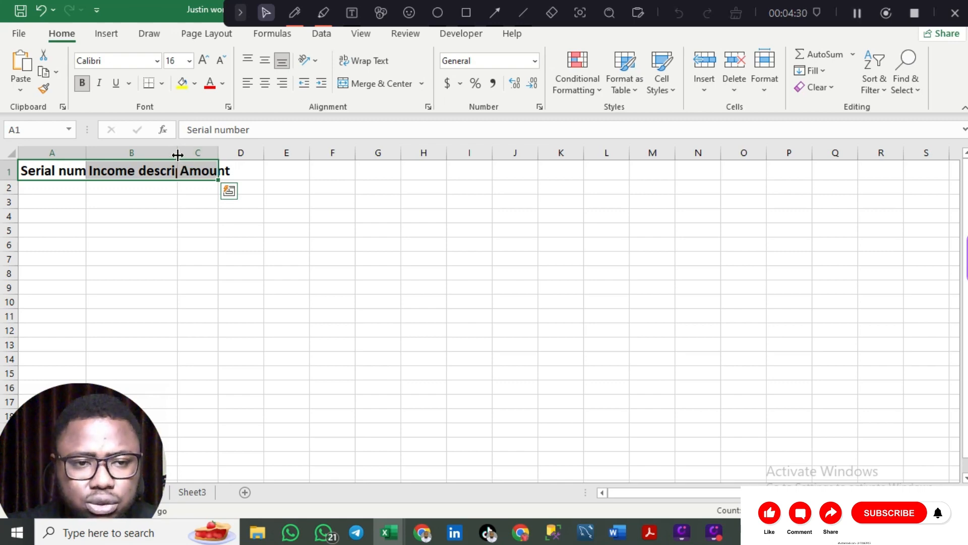
- AutoFit columns B and A to the enlarged headers, then select A2
double_click(177, 155)
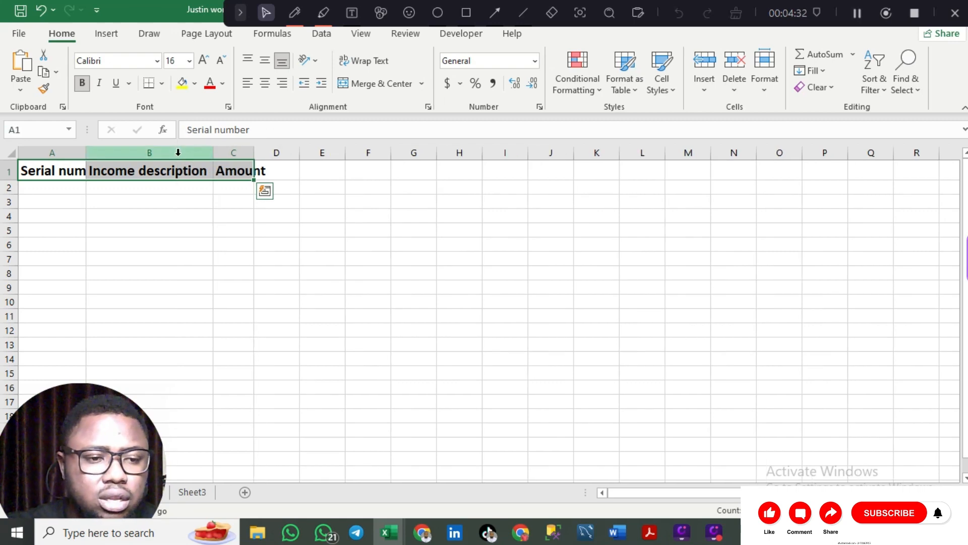
double_click(86, 152)
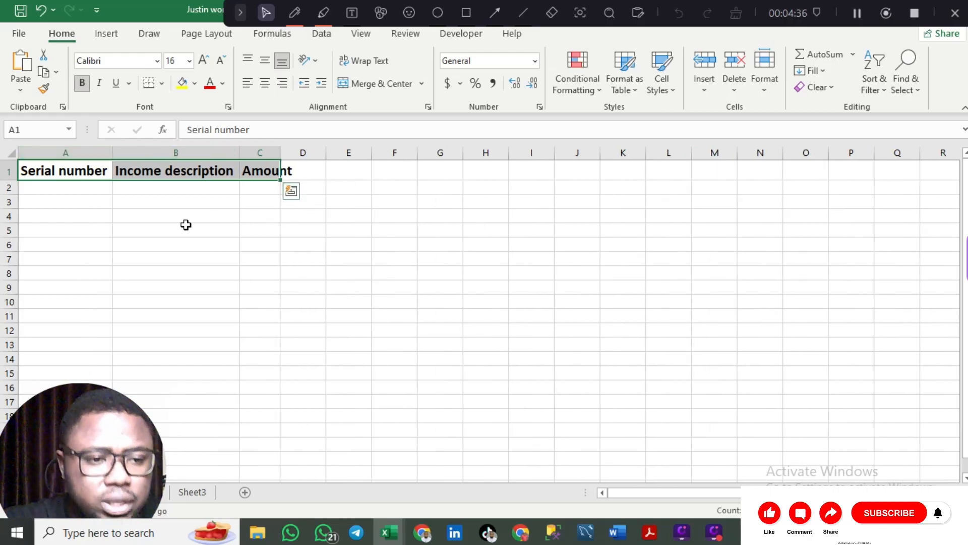
left_click(90, 188)
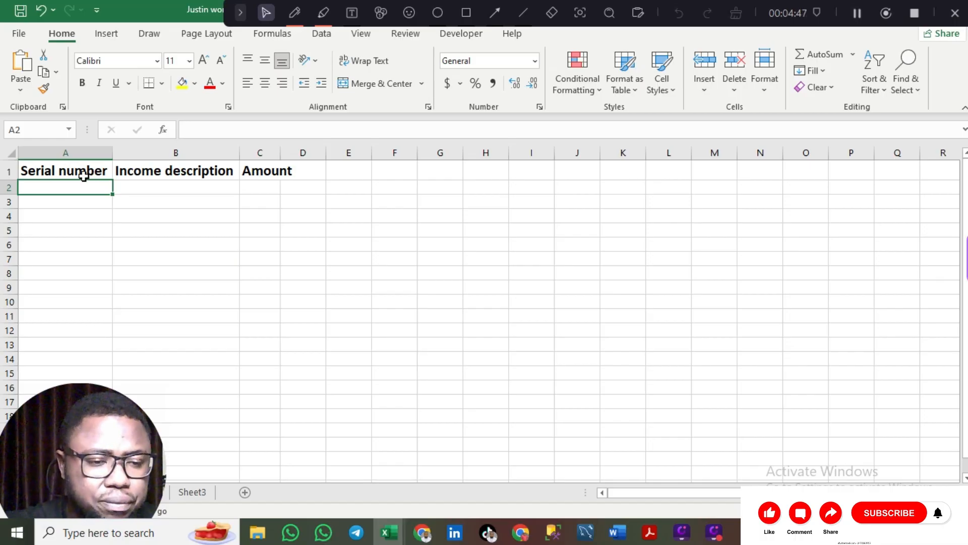
- Rename the A1 header to 'Date' and fit column A to it
type("1")
left_click(92, 173)
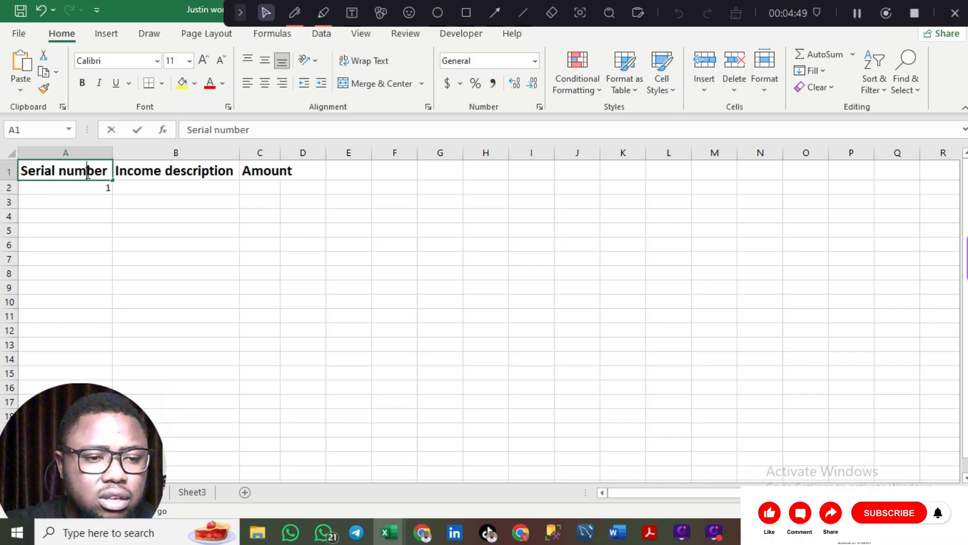
double_click(85, 171)
key("BackSpace")
key("BackSpace")
key("BackSpace")
key("BackSpace")
key("BackSpace")
key("BackSpace")
key("BackSpace")
key("BackSpace")
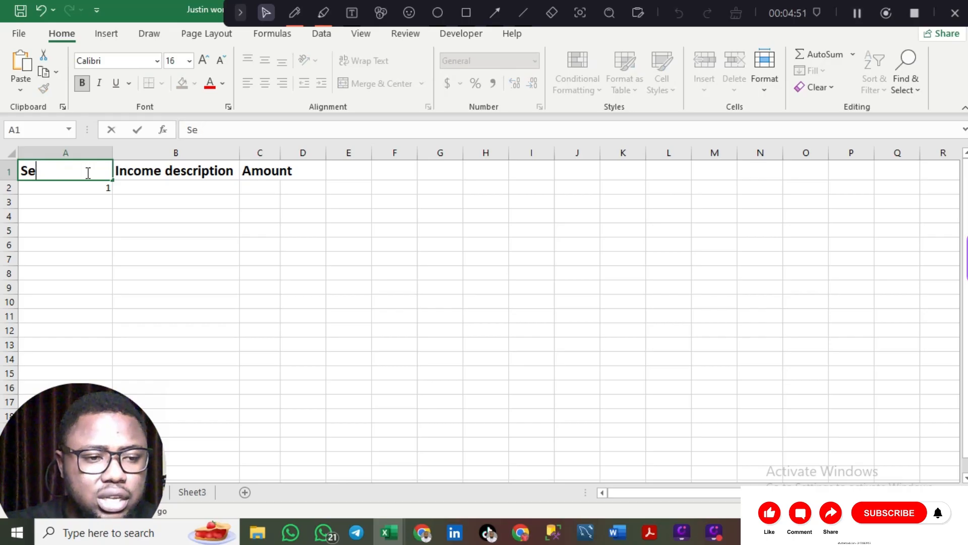
type("Date")
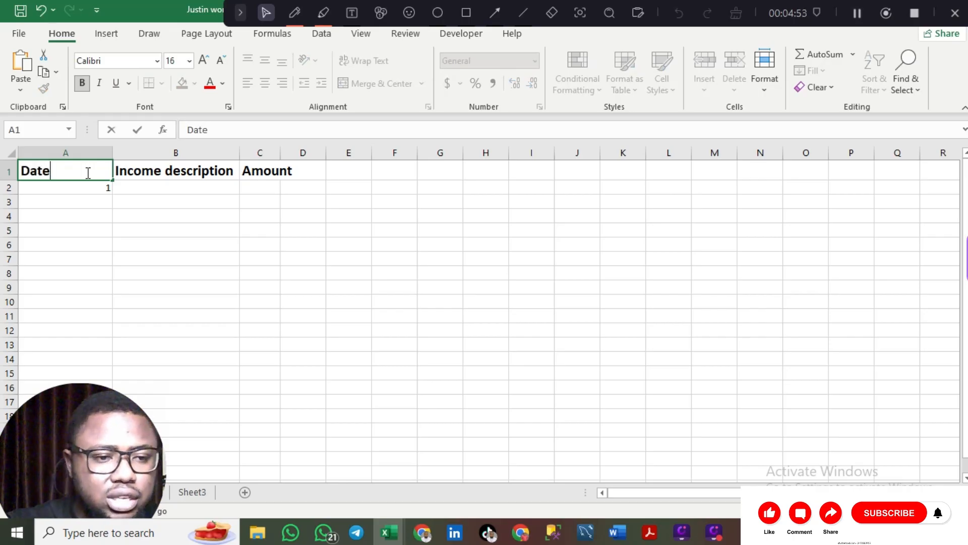
left_click(89, 189)
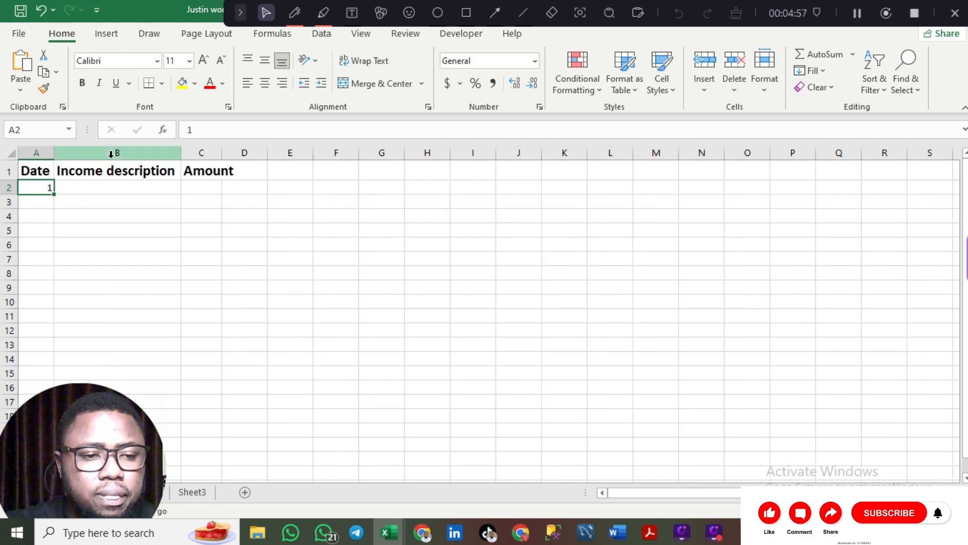
double_click(113, 165)
- Fill row 2 with 23-1-2025, Bread and 3000
double_click(49, 188)
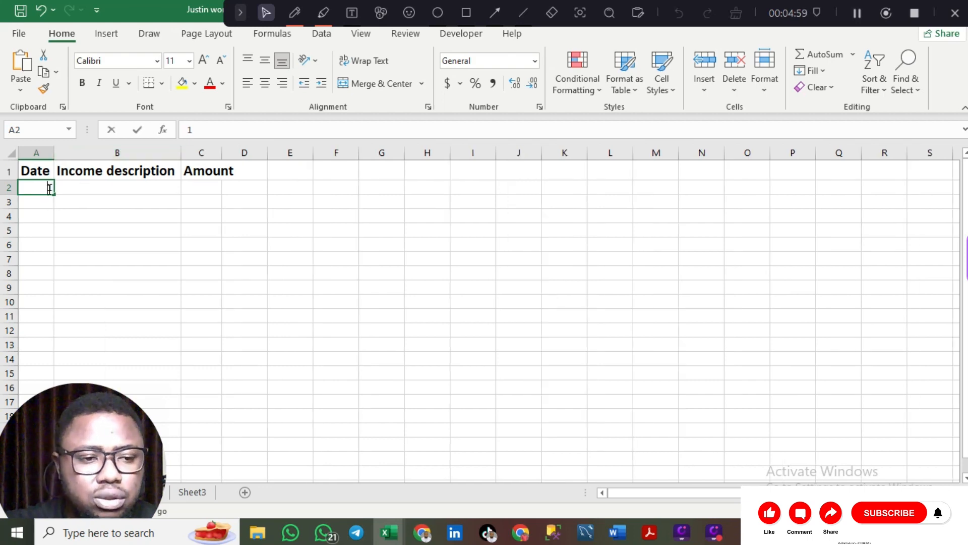
key("Page_Down")
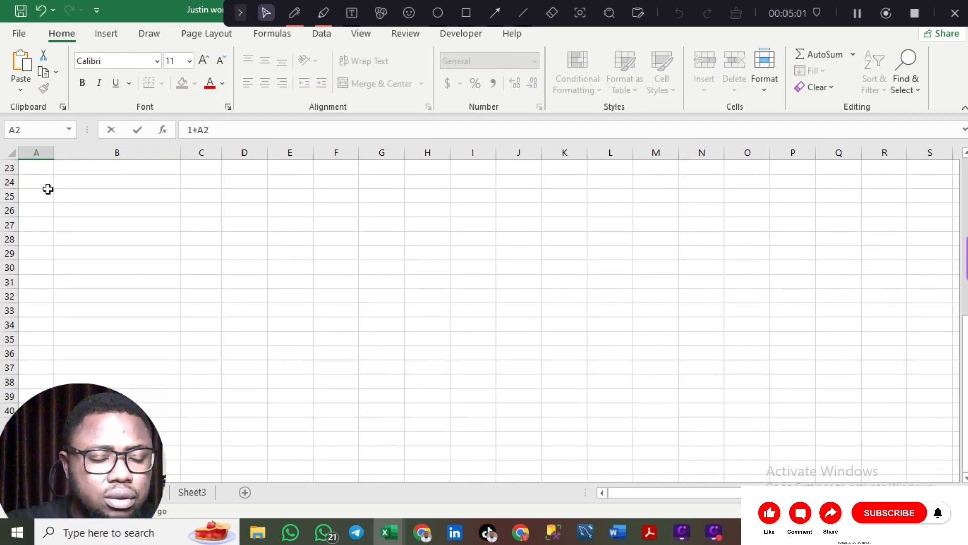
key("Page_Up")
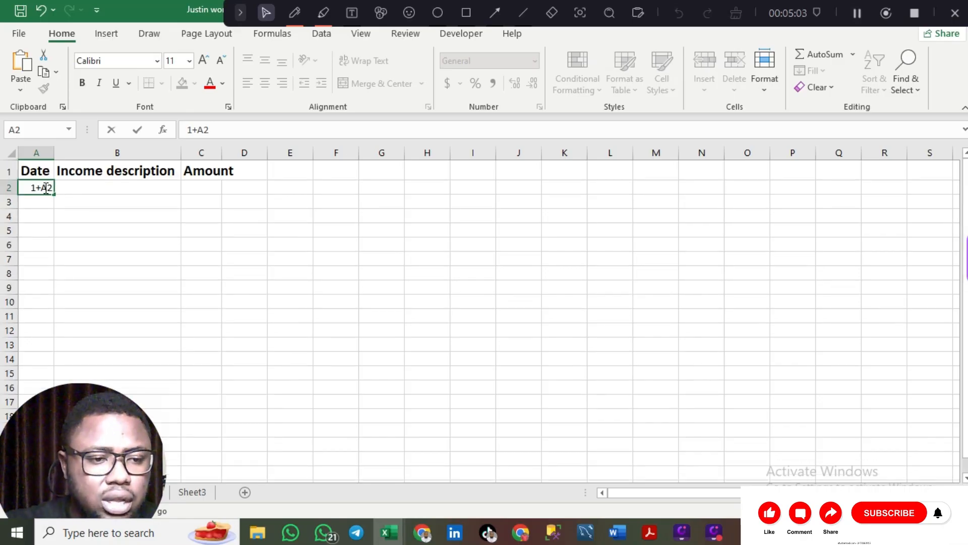
key("BackSpace")
key("BackSpace")
key("BackSpace")
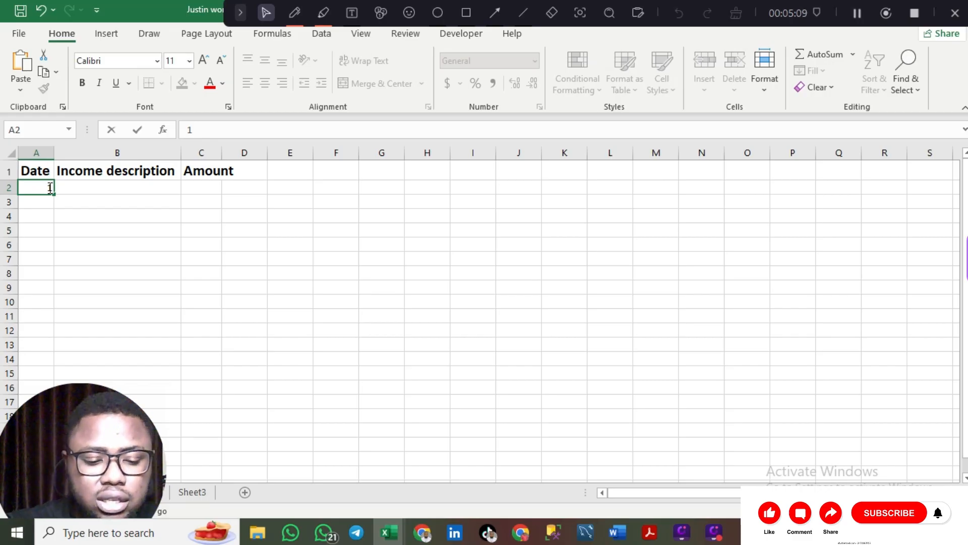
key("BackSpace")
type("23-1")
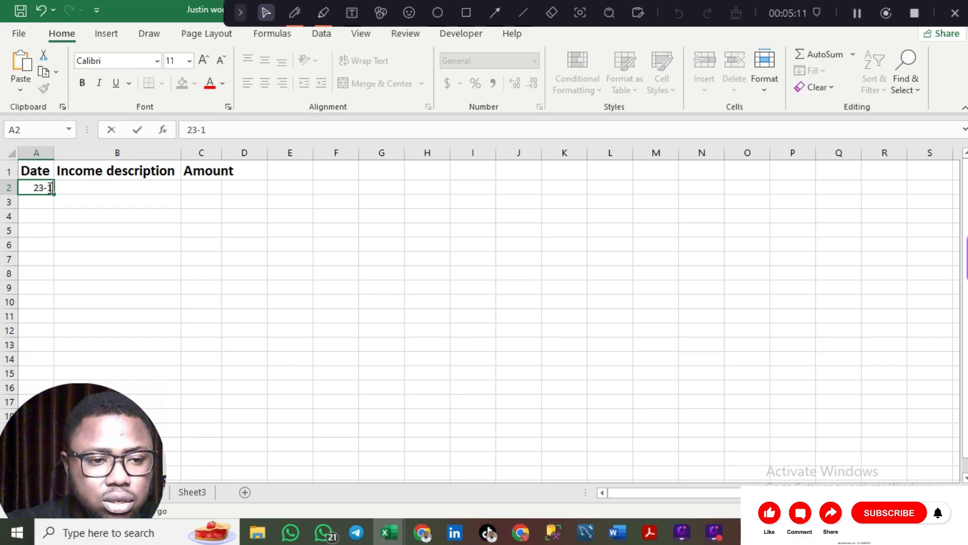
type("-2")
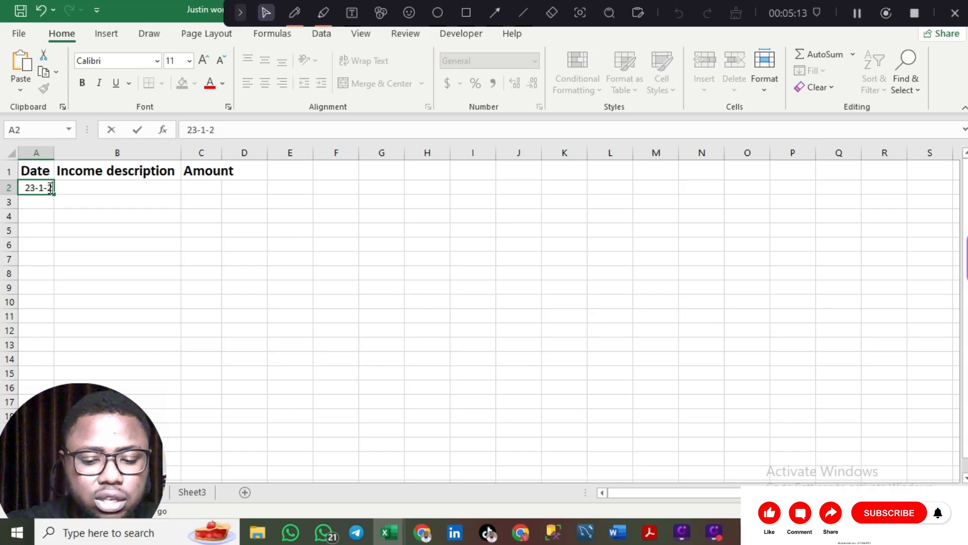
type("025")
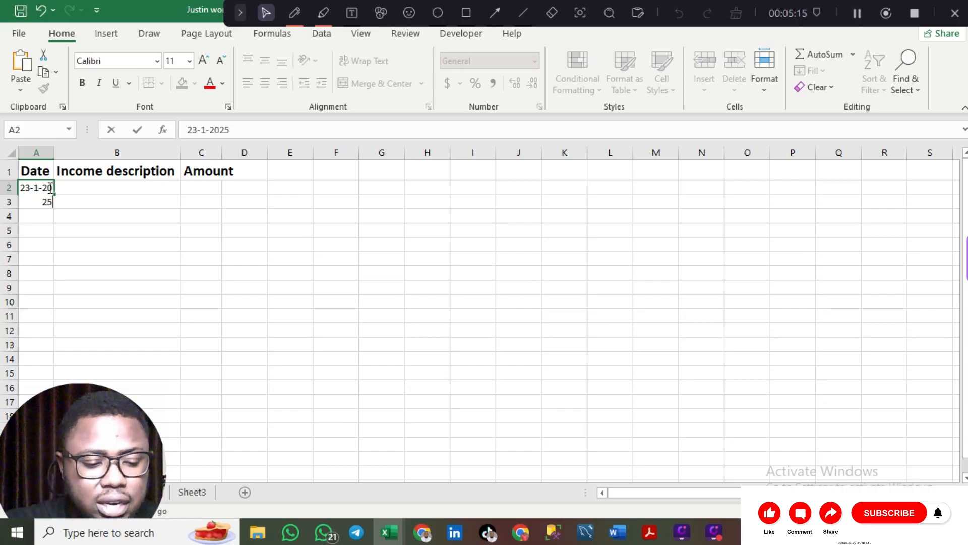
key("Tab")
double_click(112, 191)
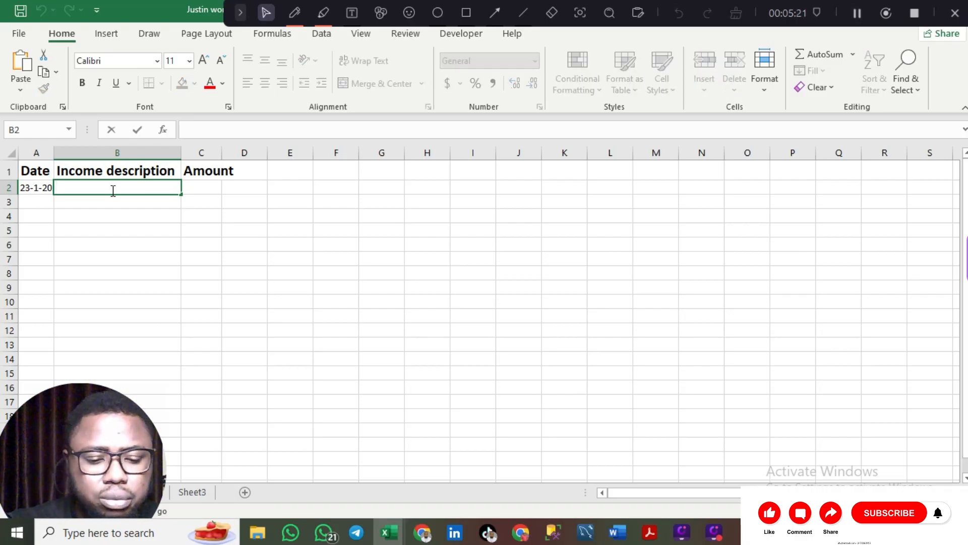
type("Bread")
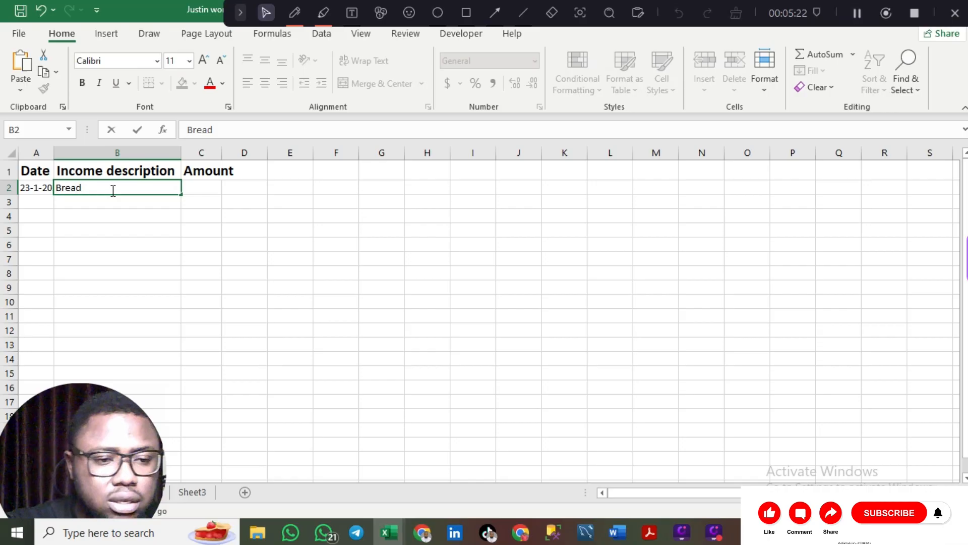
left_click(201, 189)
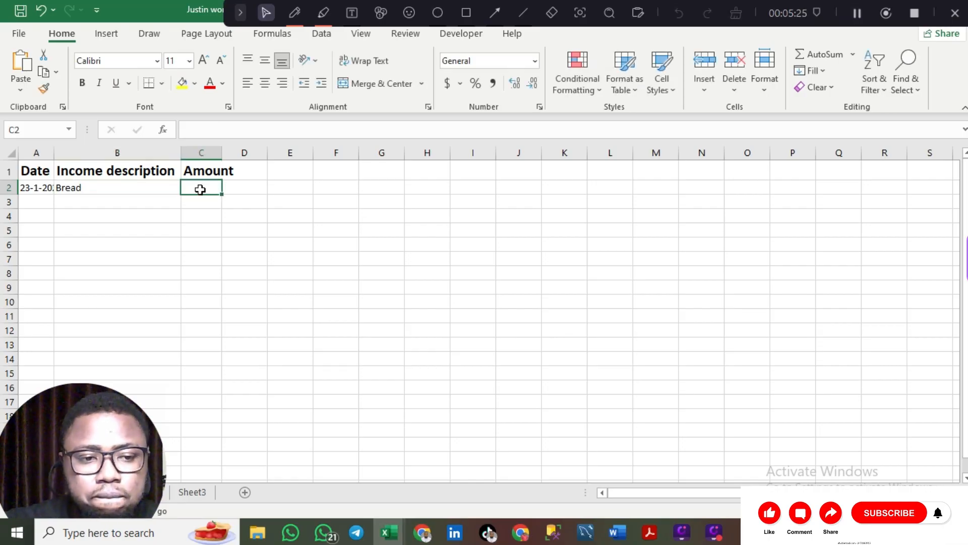
double_click(202, 190)
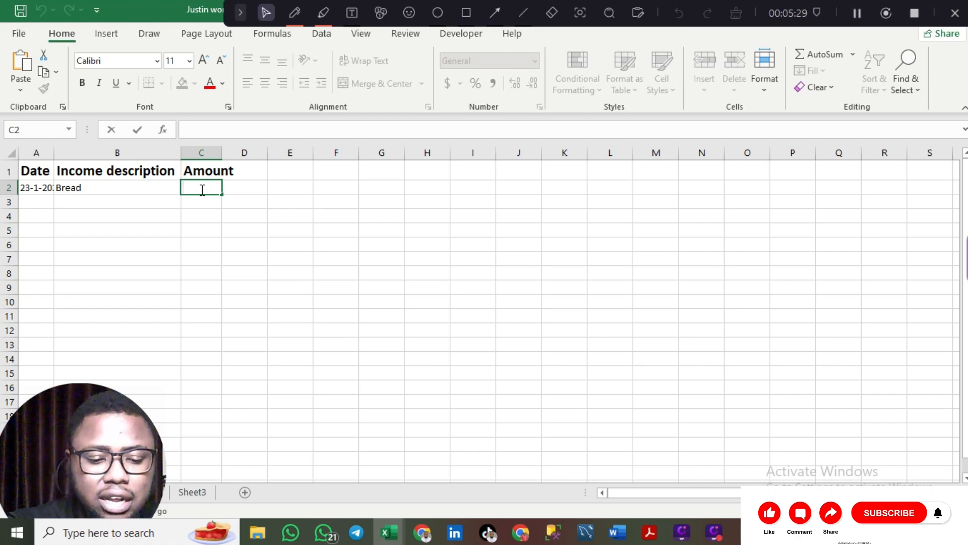
type("3000")
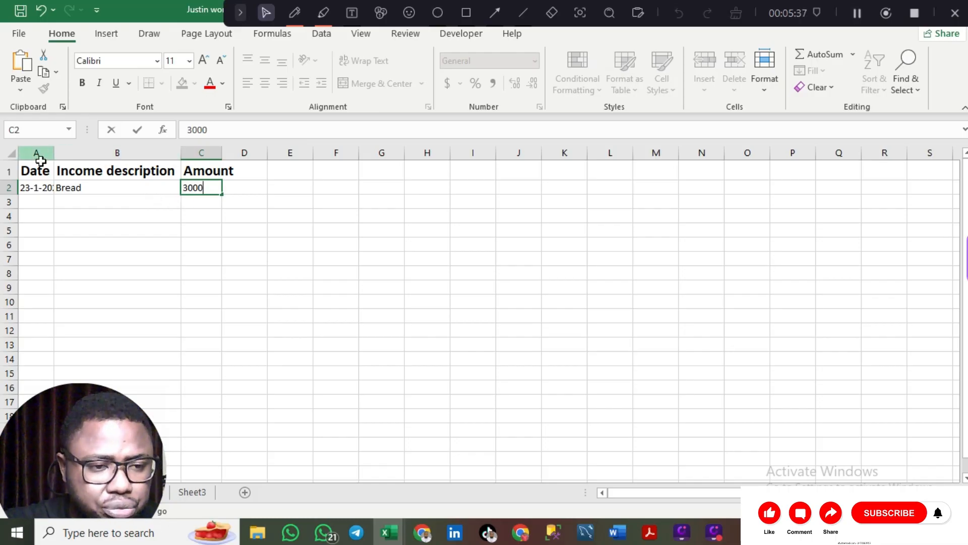
- Undo the Bread and 3000 entries, refit all columns to the headers, and return to A2
left_click(13, 154)
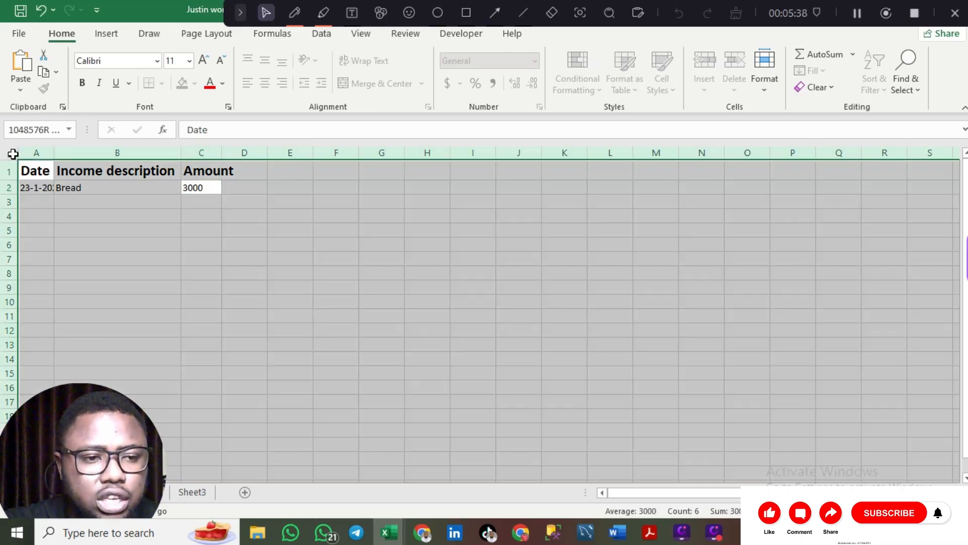
double_click(54, 154)
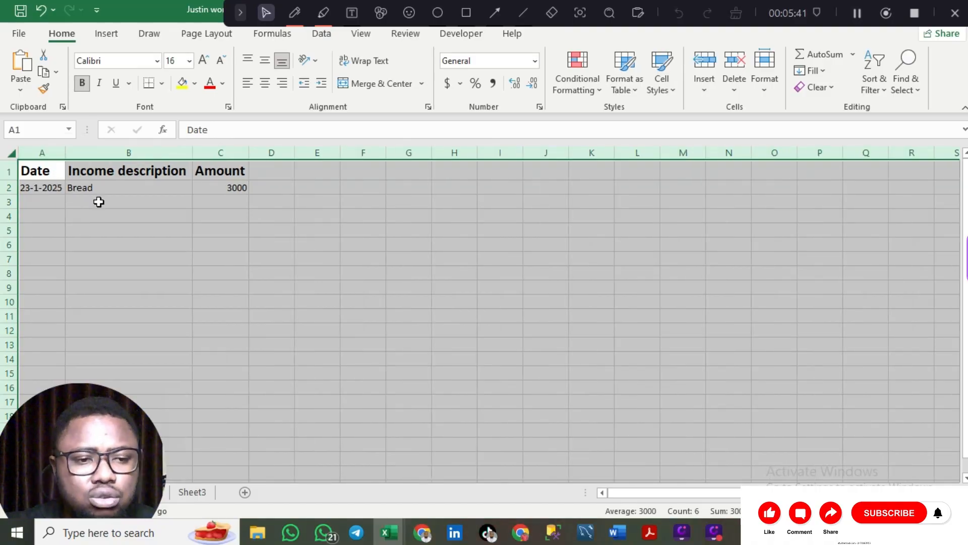
left_click(99, 202)
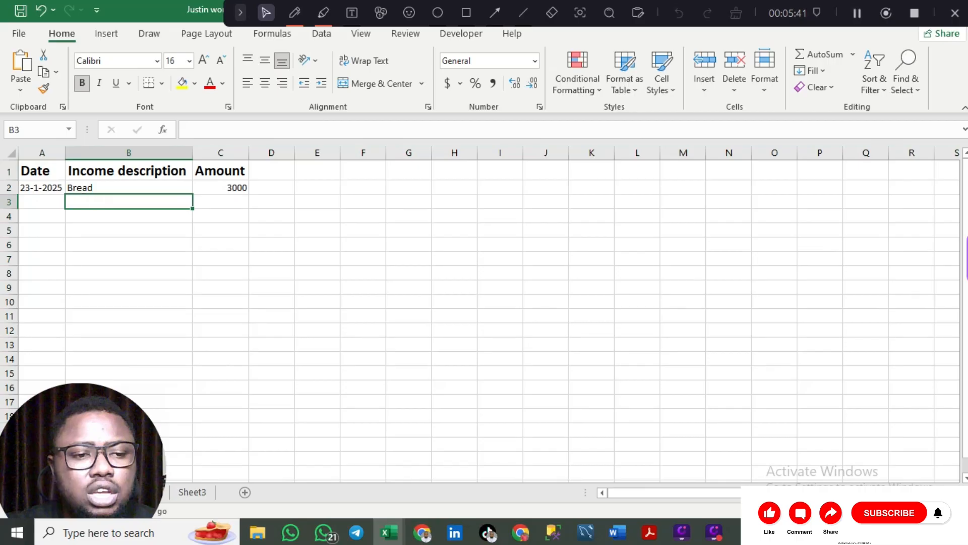
left_click(39, 185)
key("ctrl+z")
key("ctrl+z")
key("ctrl+z")
key("ctrl+z")
key("ctrl+z")
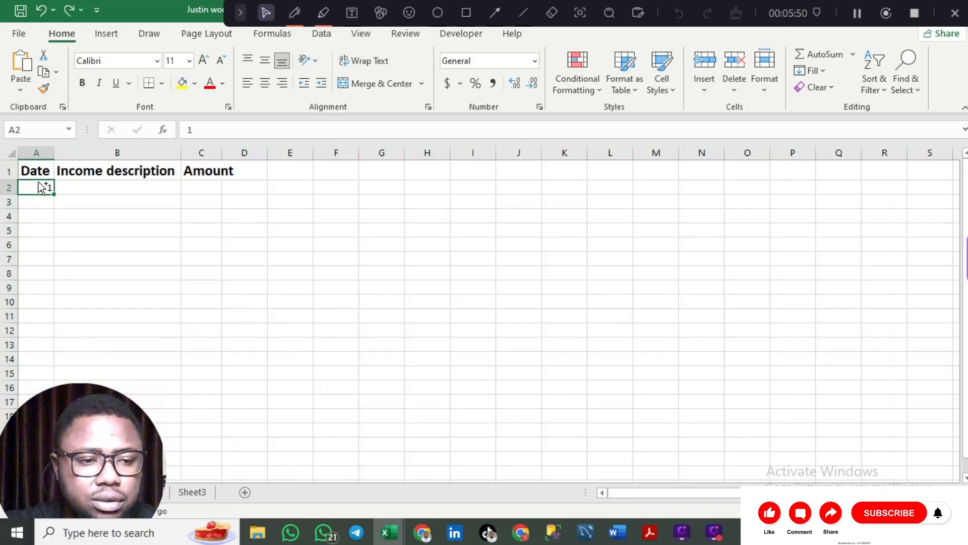
key("ctrl+z")
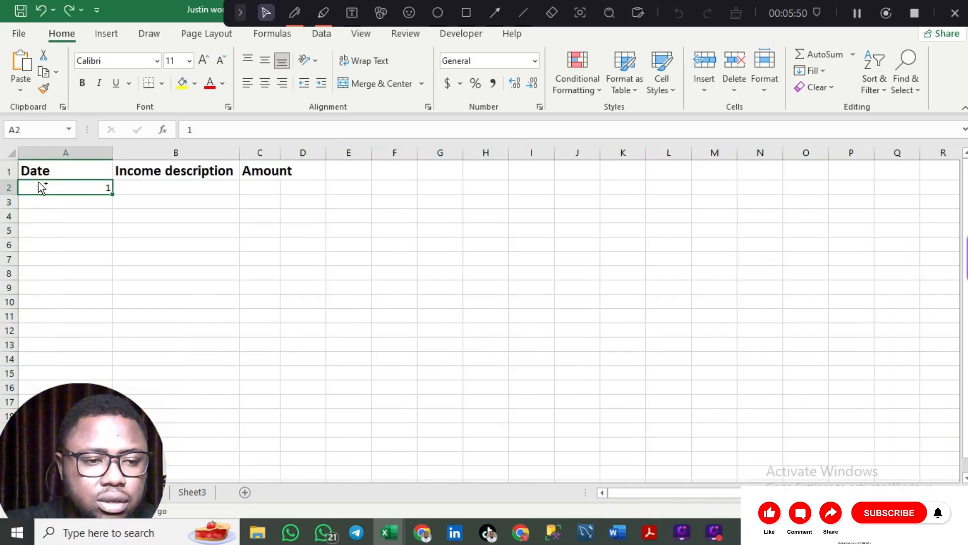
left_click(12, 154)
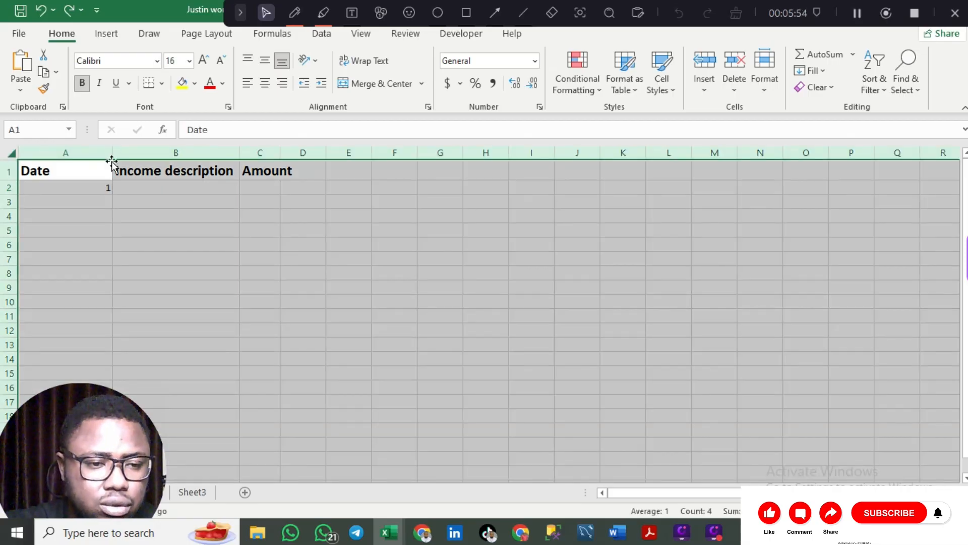
double_click(111, 154)
left_click(50, 188)
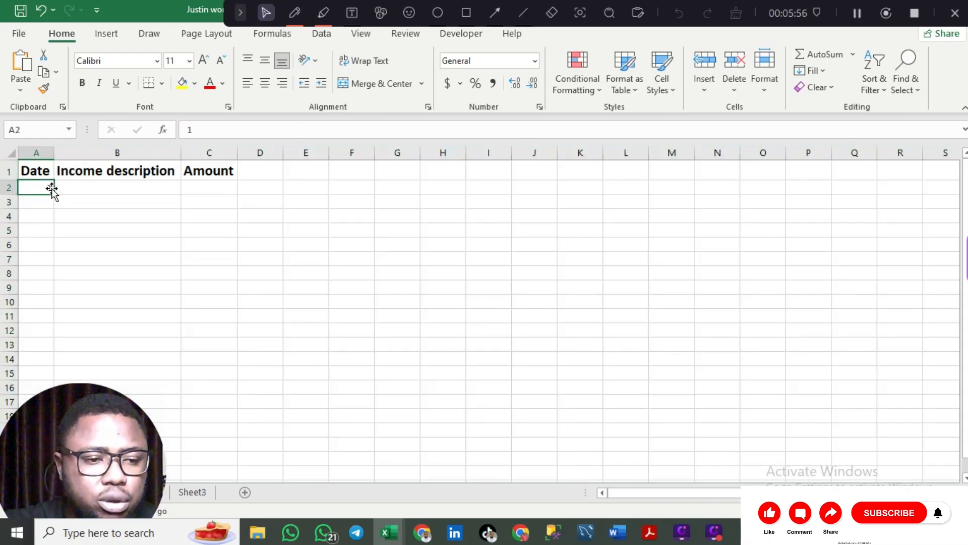
key("Return")
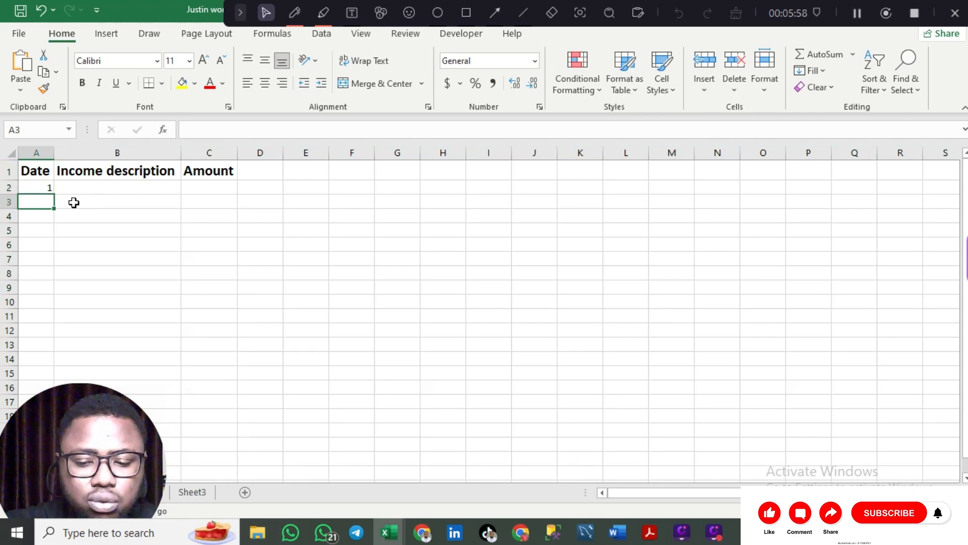
left_click(49, 188)
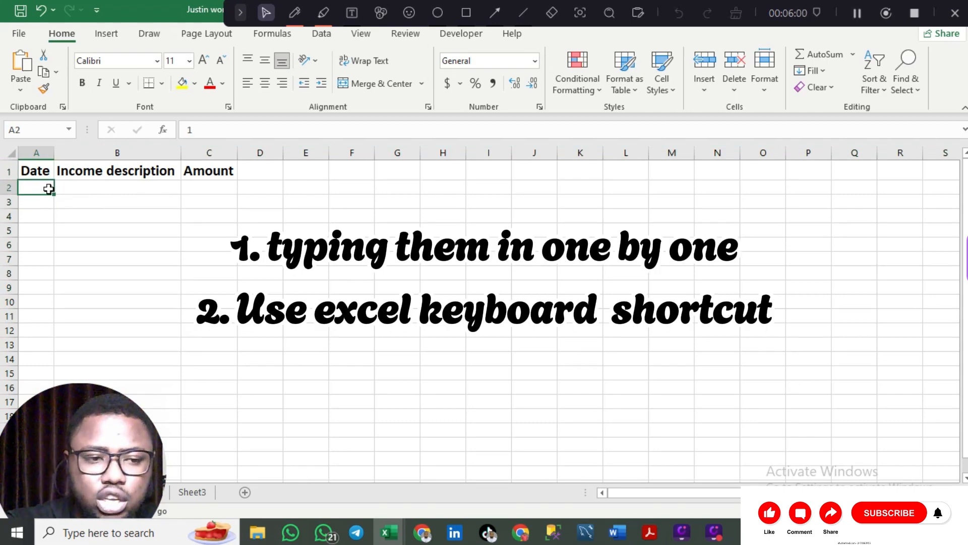
key("BackSpace")
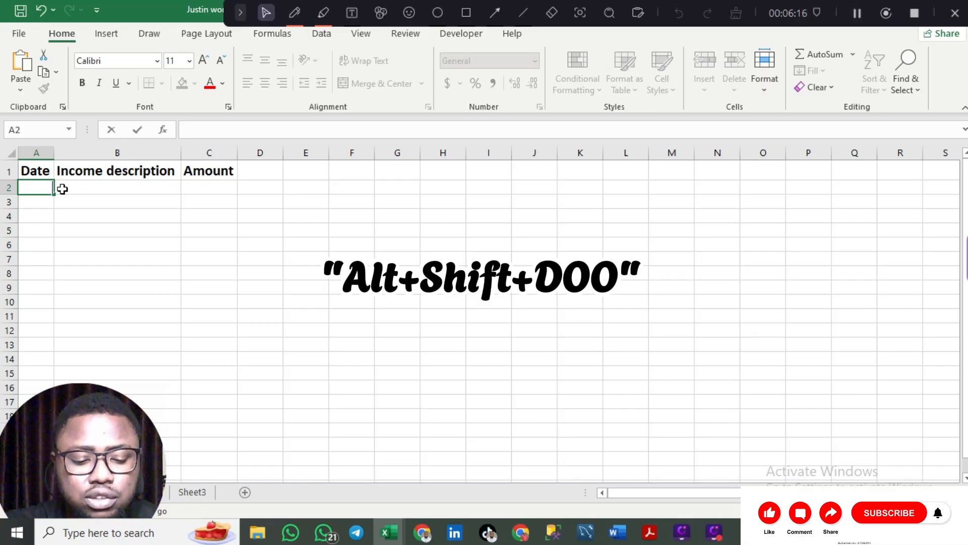
key("alt")
key("d")
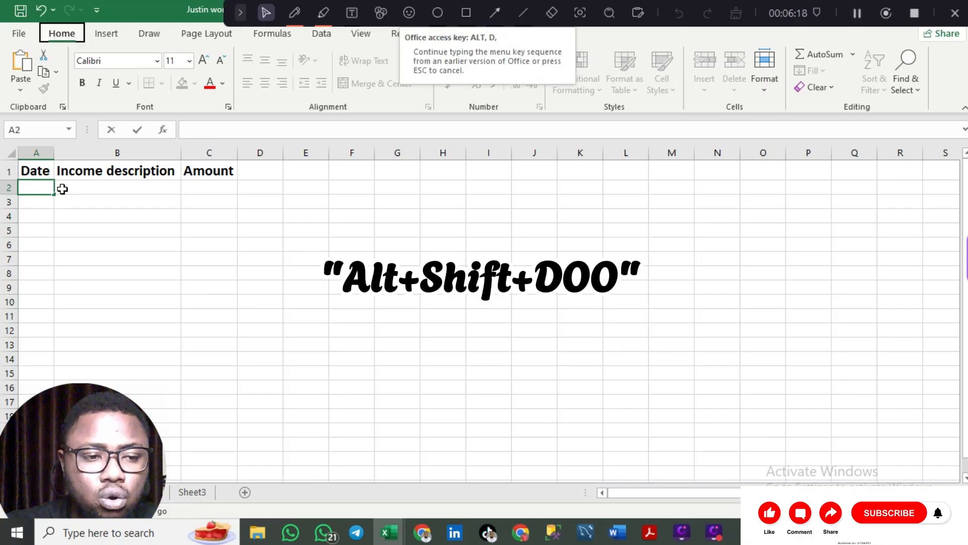
key("o")
key("o")
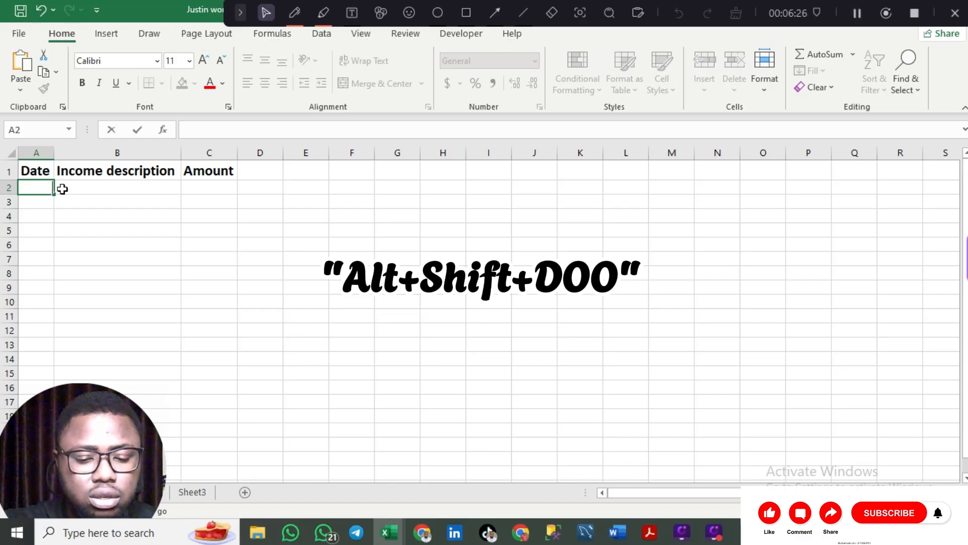
key("alt")
key("d")
key("o")
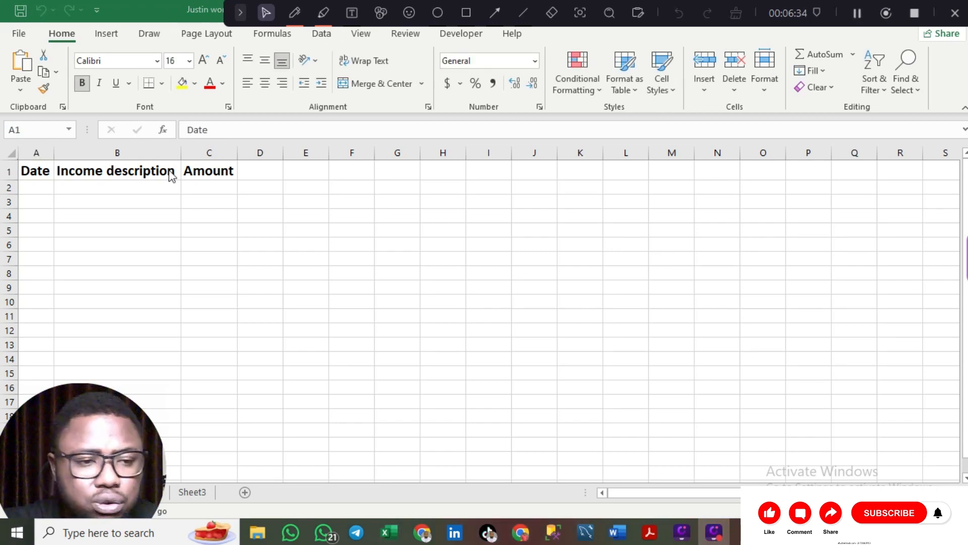
- Open the Data Form from A1 with Alt+D, O, accepting row 1 as labels
left_click(33, 169)
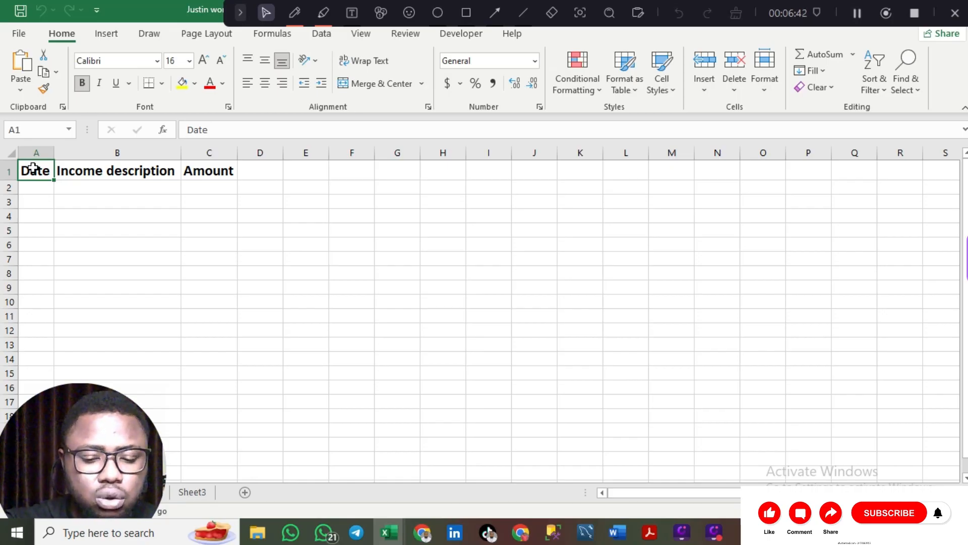
key("alt+d")
key("o")
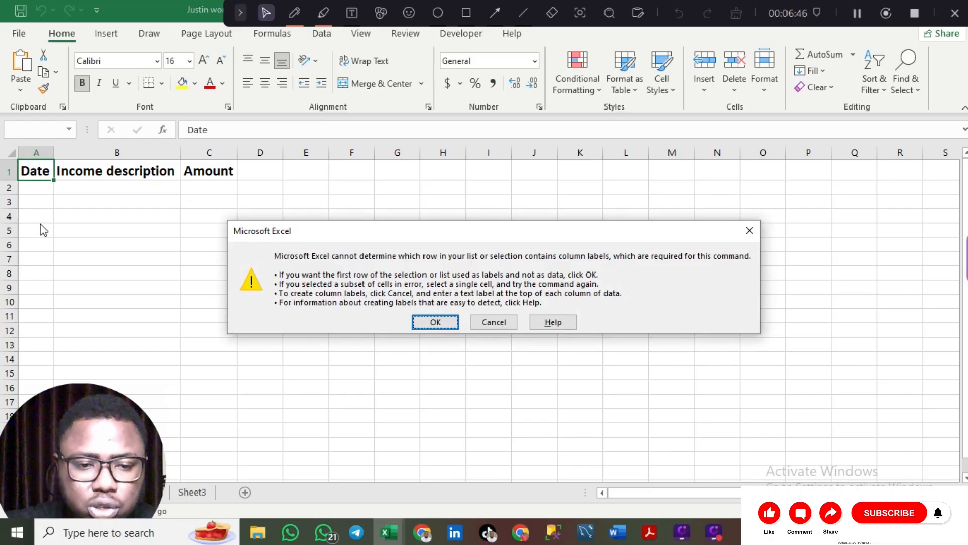
left_click(429, 321)
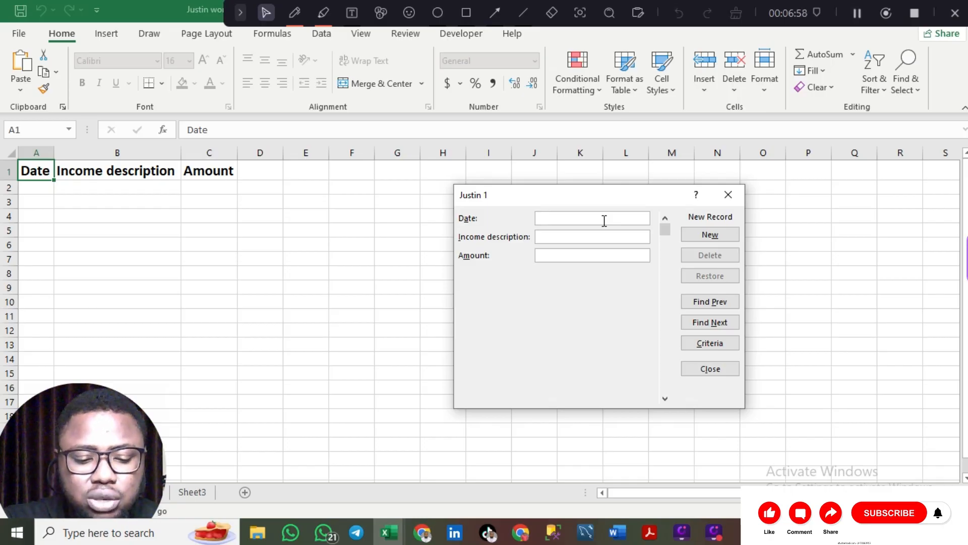
- Add the record 23-1-2025, bread, 3000 through the Data Form
type("23")
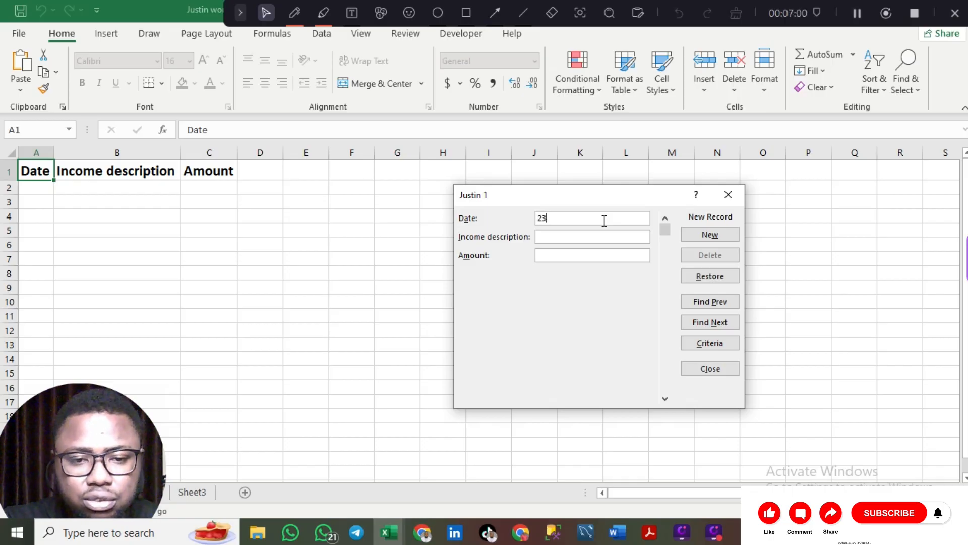
type("-1-2025")
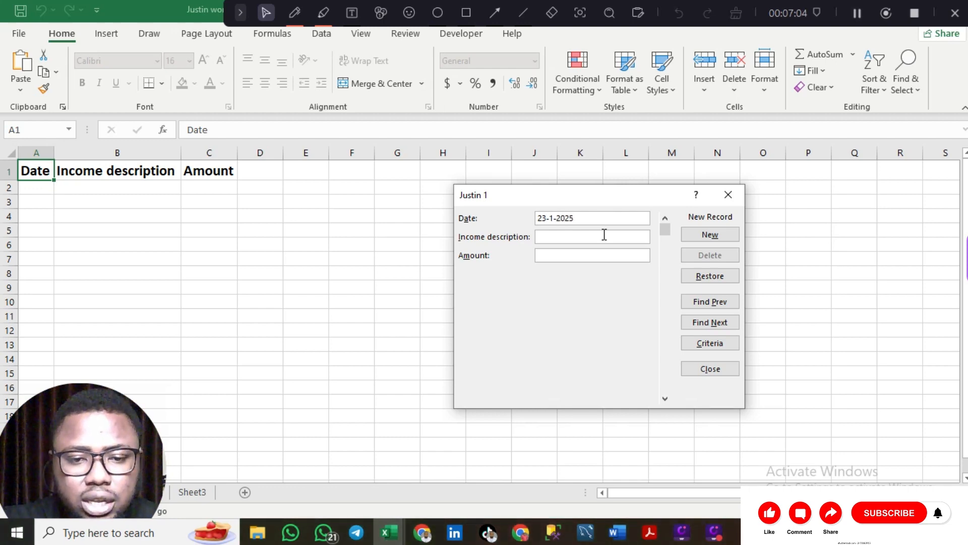
key("Return")
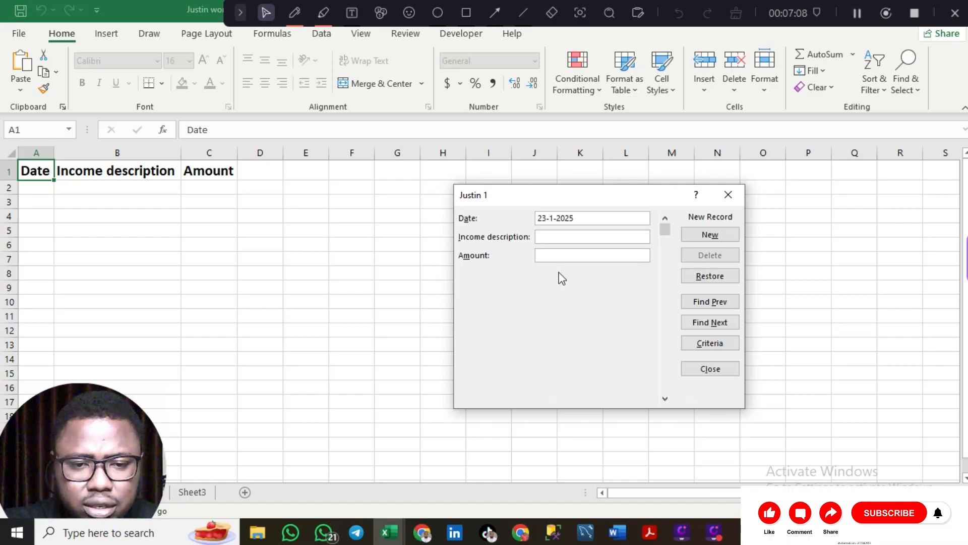
type("bread")
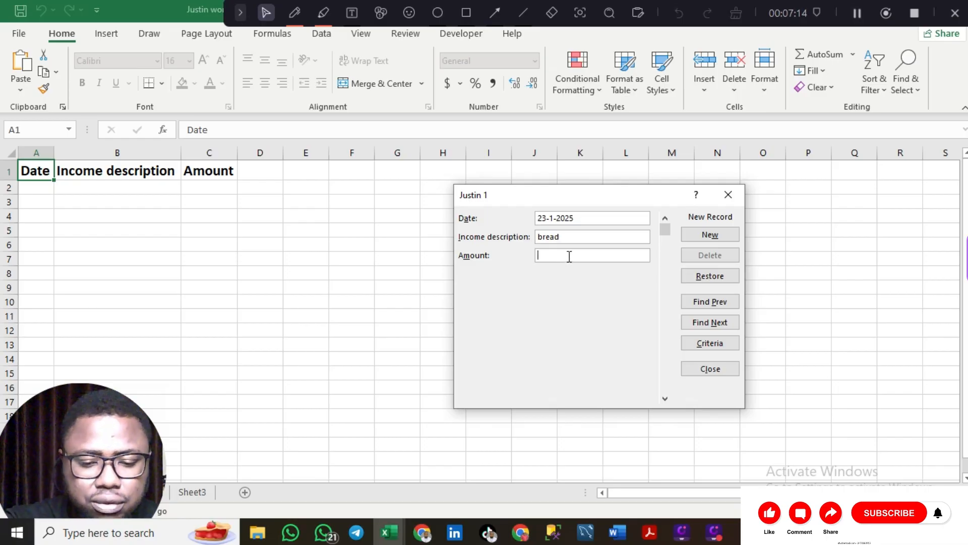
type("3000")
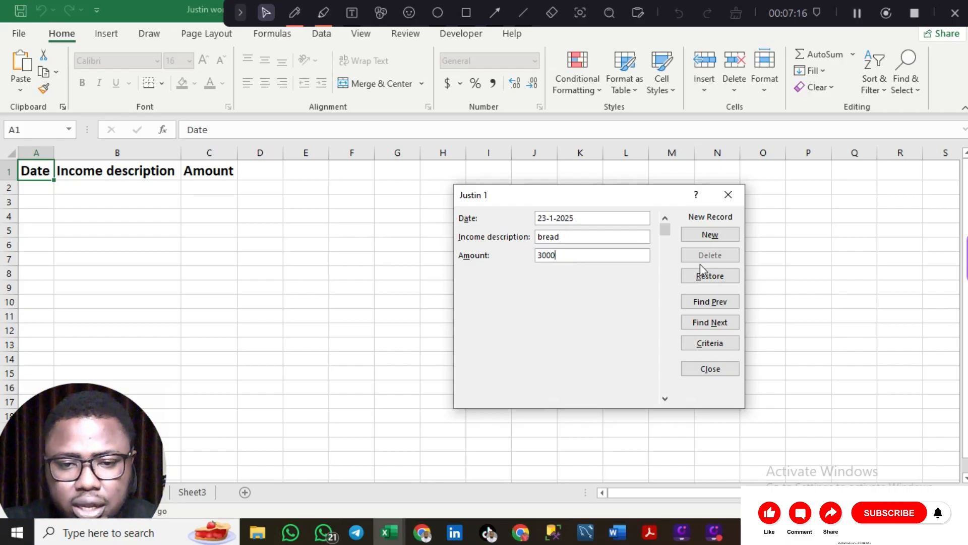
left_click(704, 237)
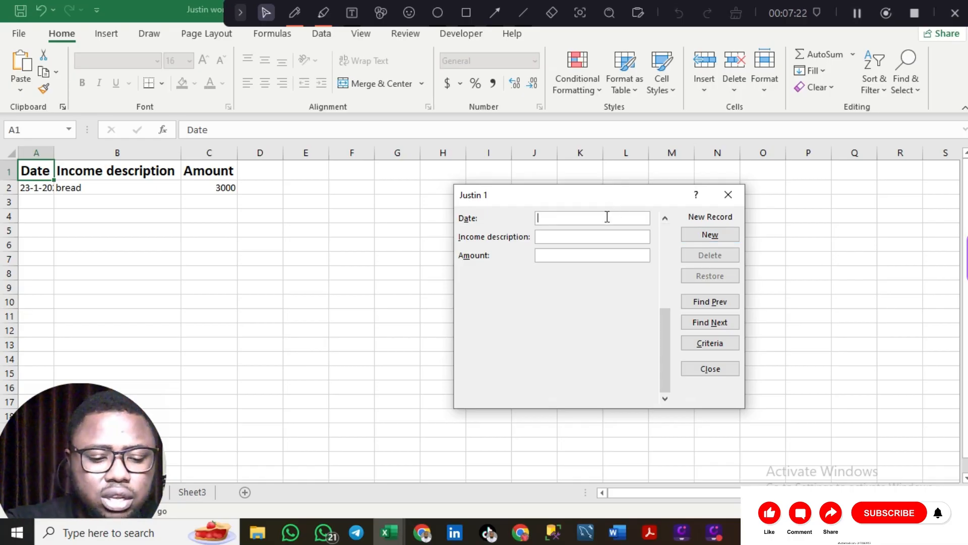
- Add a 23-1-2025 'transporation' record with amount 5000
type("23-1")
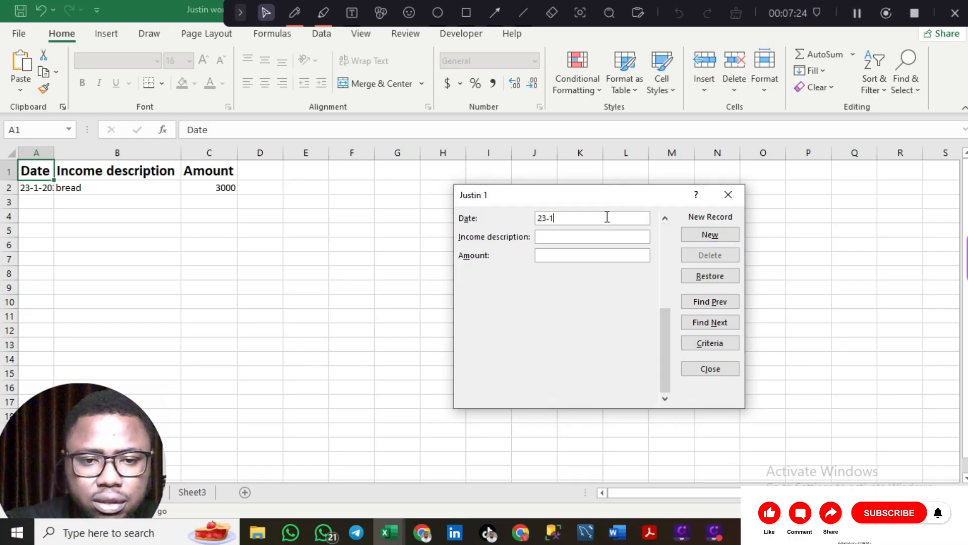
type("-=")
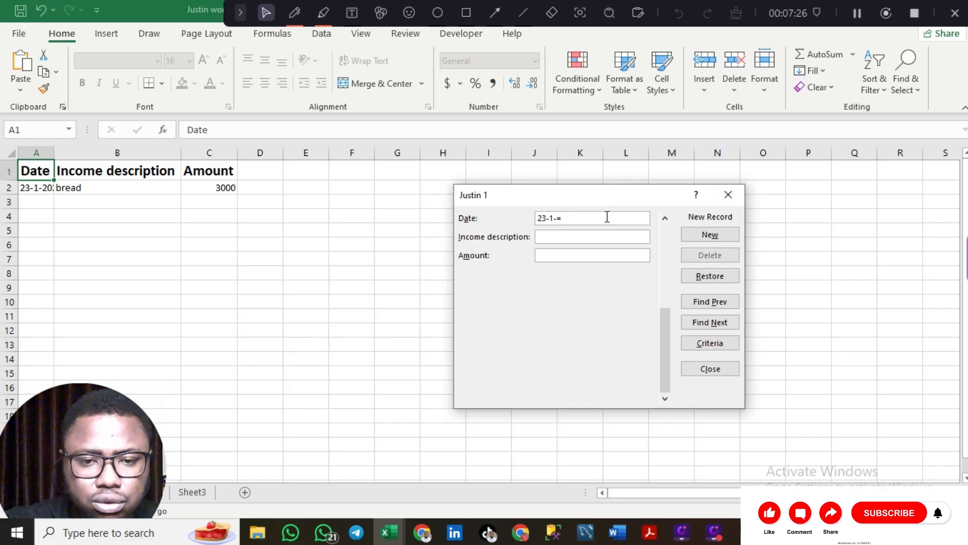
key("BackSpace")
type("20")
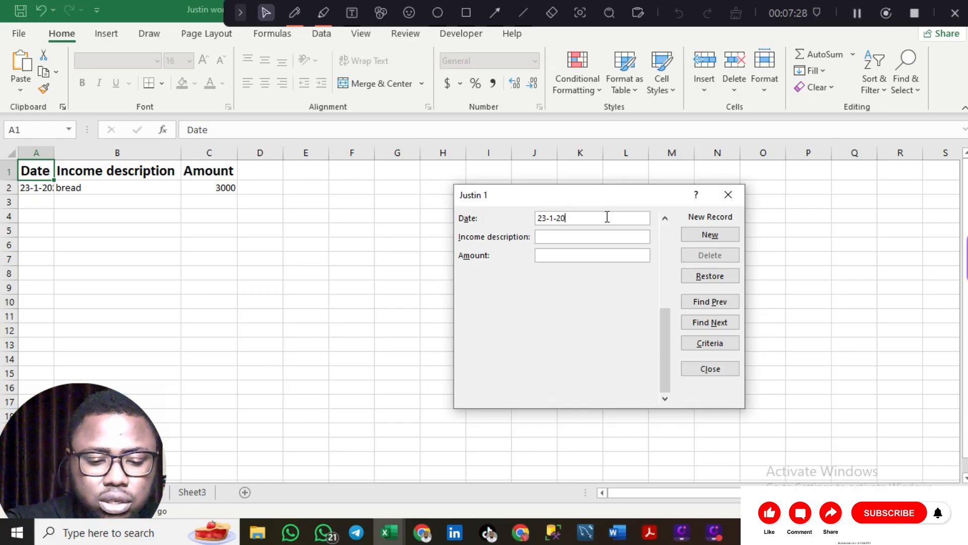
type("25")
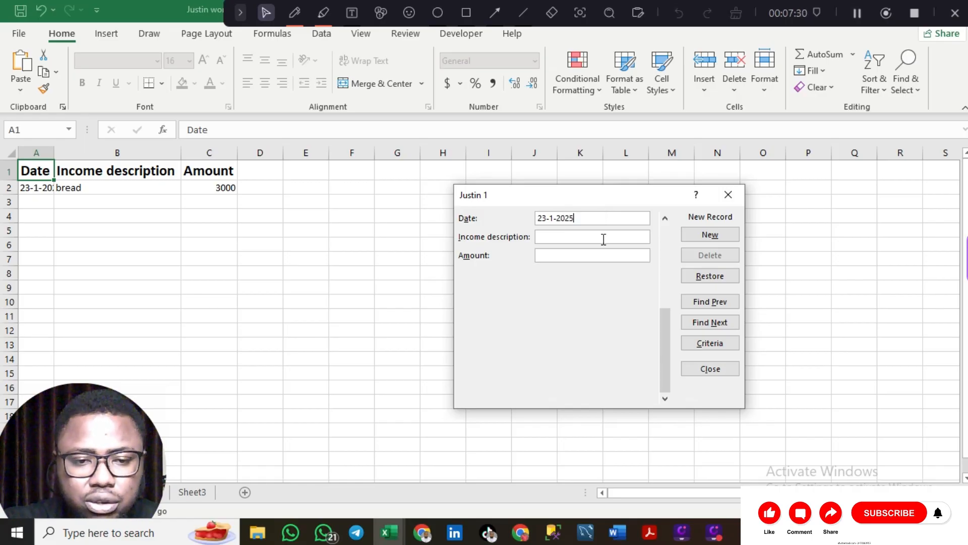
left_click(604, 239)
type("trans")
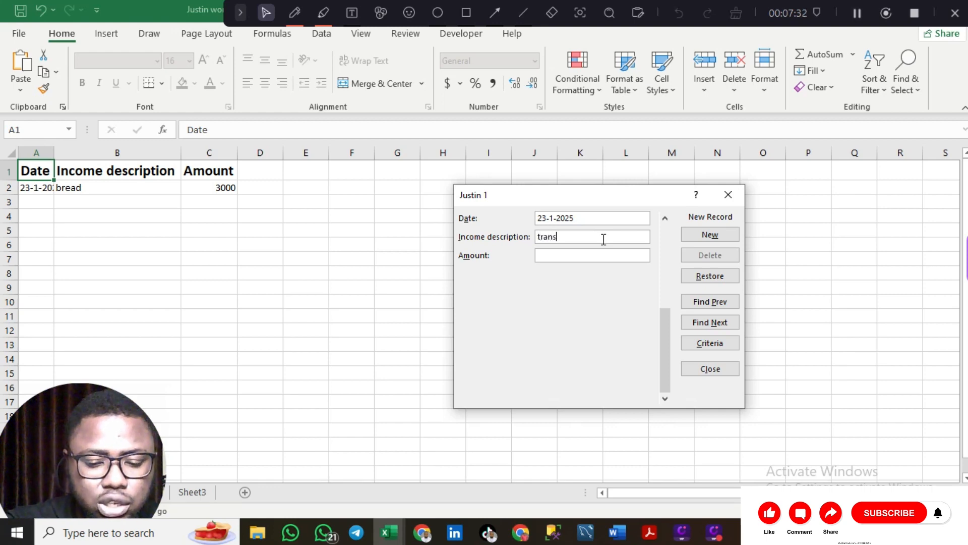
type("porattion")
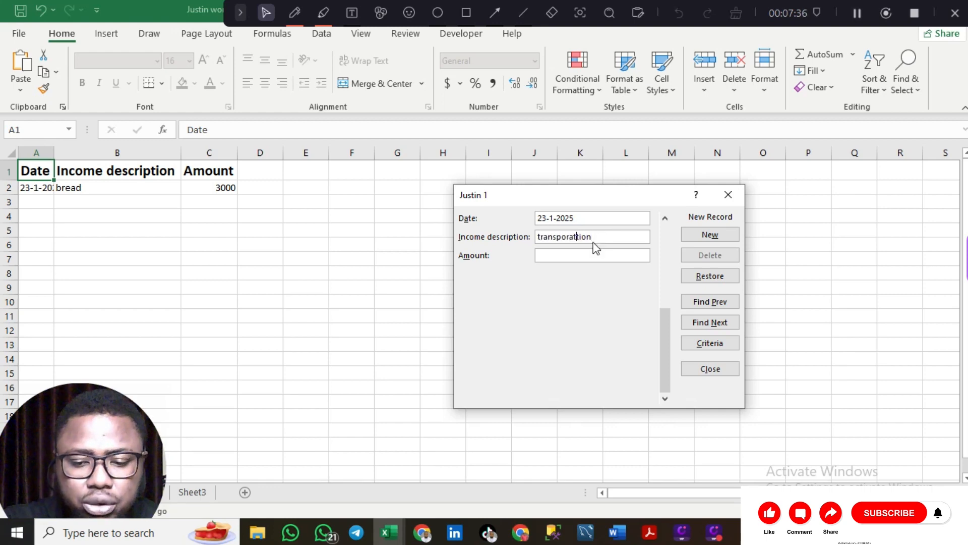
key("BackSpace")
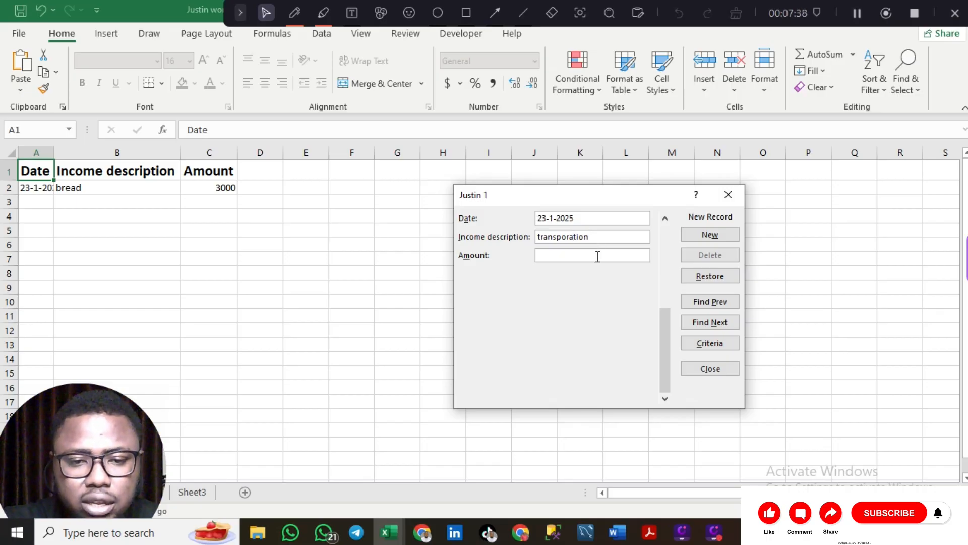
type("5000")
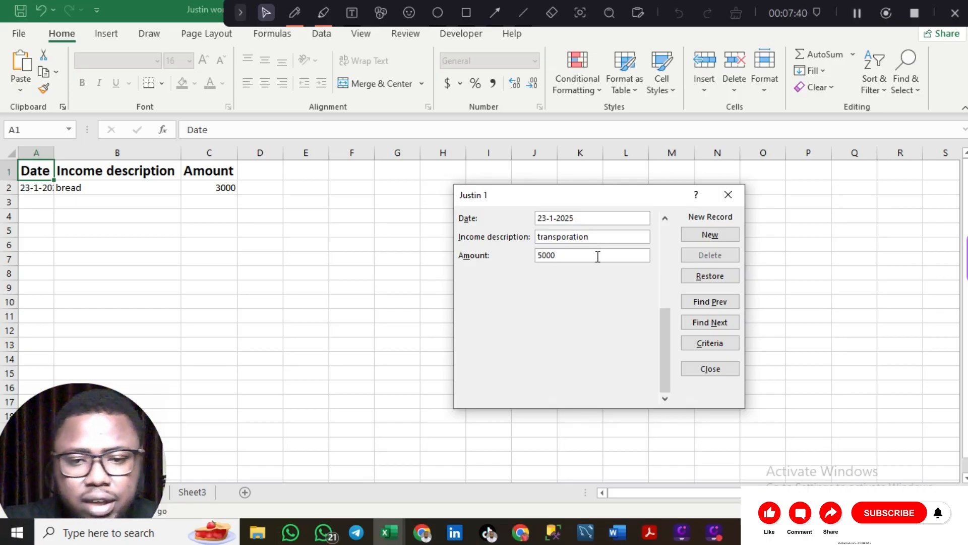
left_click(716, 230)
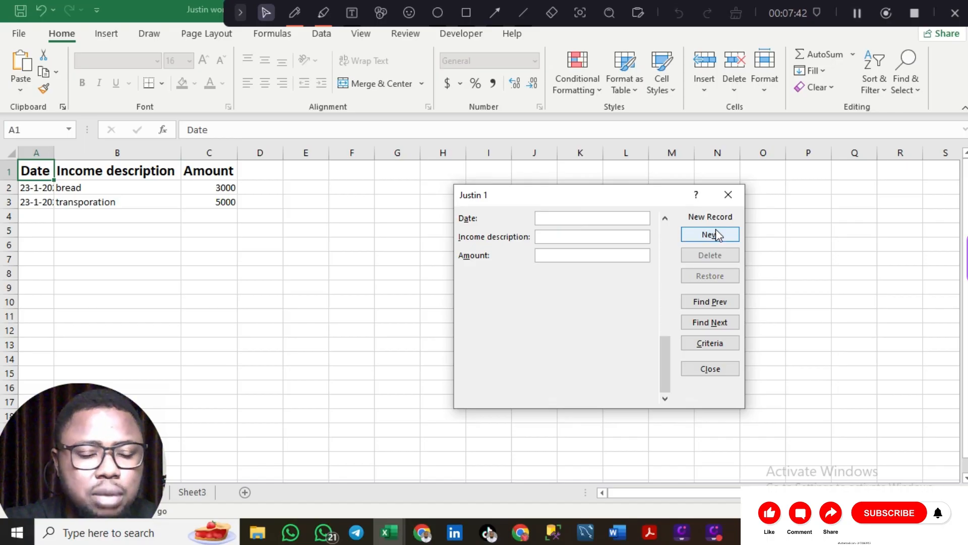
- Add the 23-1-2025 'data' record of 10000 and close the form
left_click(578, 217)
type("23")
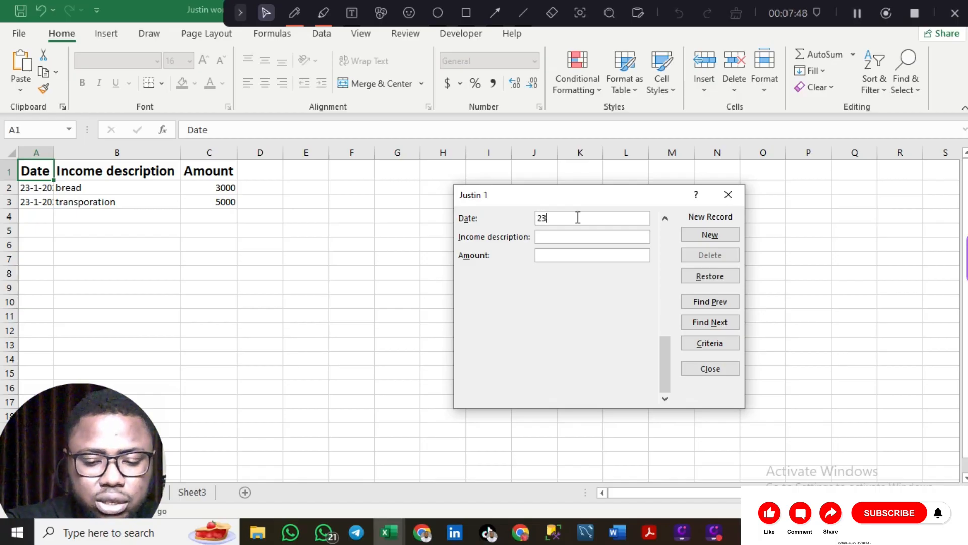
type("-1-2025")
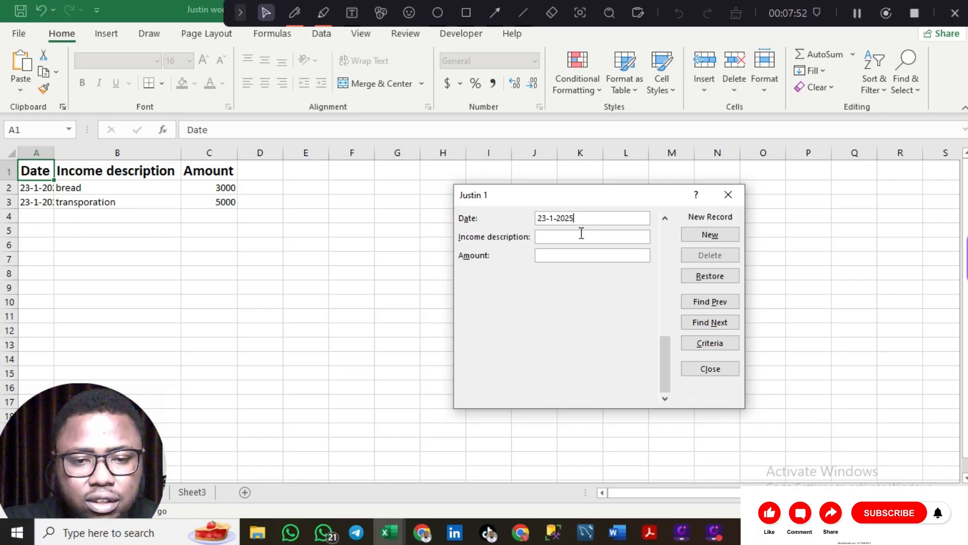
type("data")
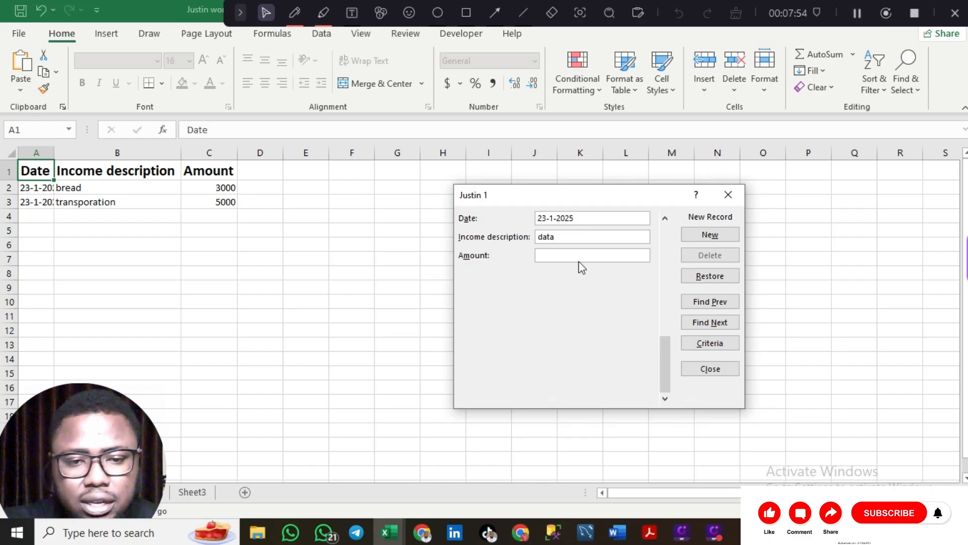
type("10000")
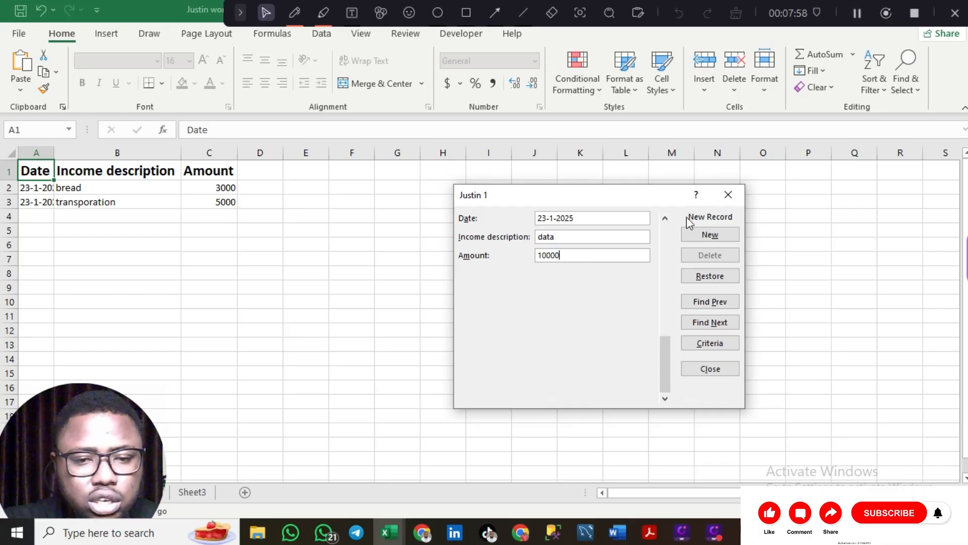
left_click(714, 236)
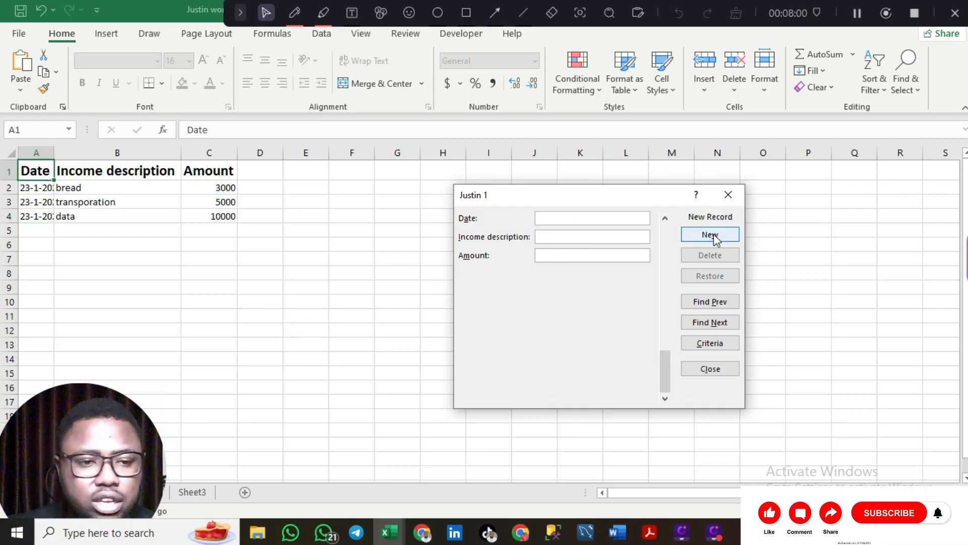
left_click(723, 373)
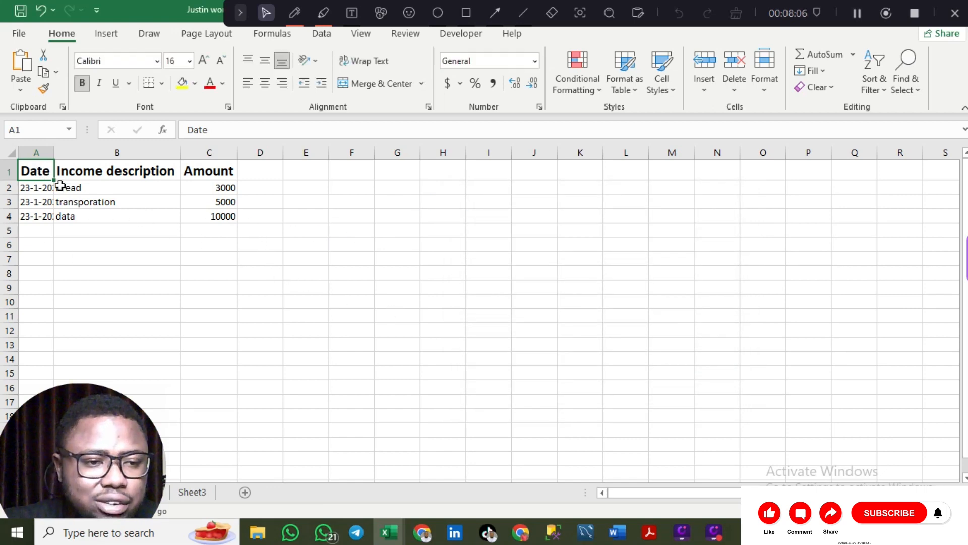
- AutoFit column A so the 23-1-2025 dates display in full, then deselect by picking B5
left_click(11, 153)
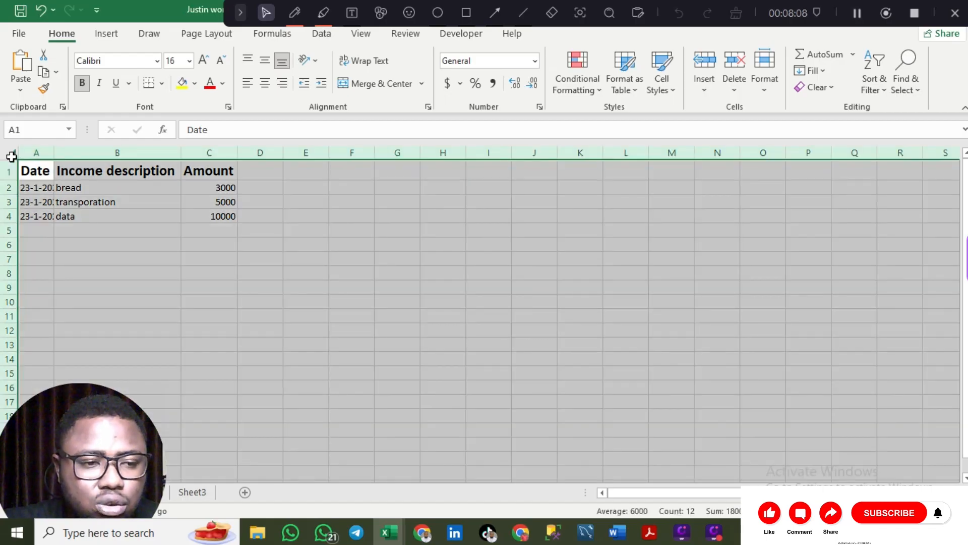
left_click(53, 162)
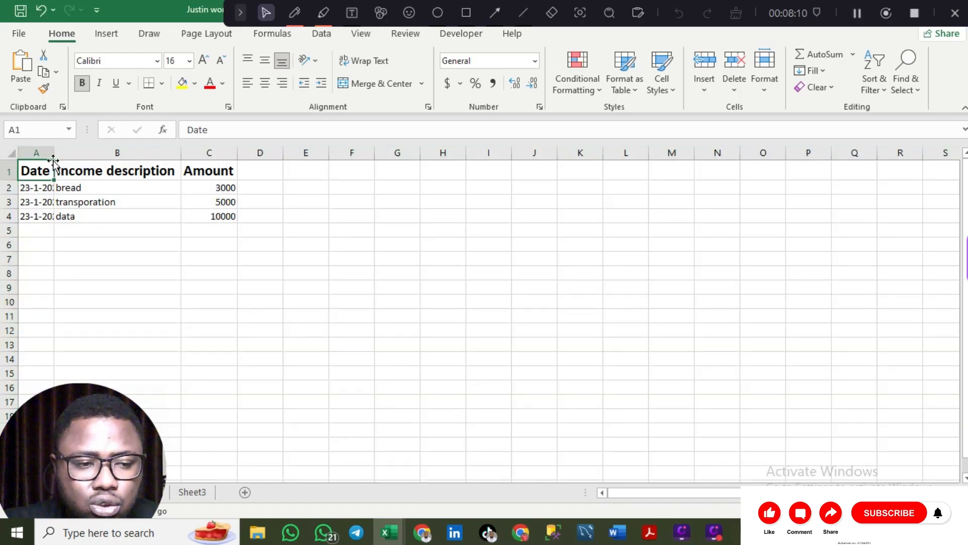
double_click(54, 154)
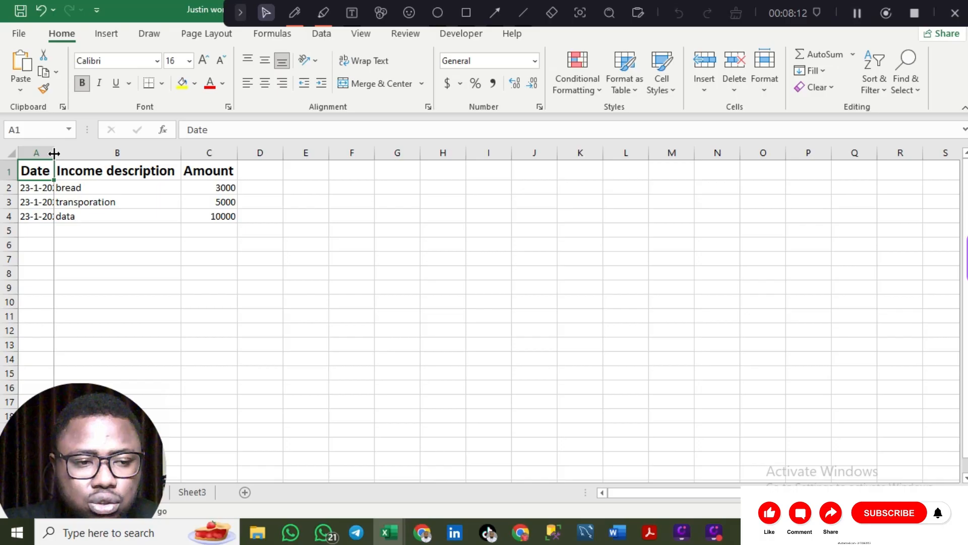
left_click(11, 153)
left_click(115, 233)
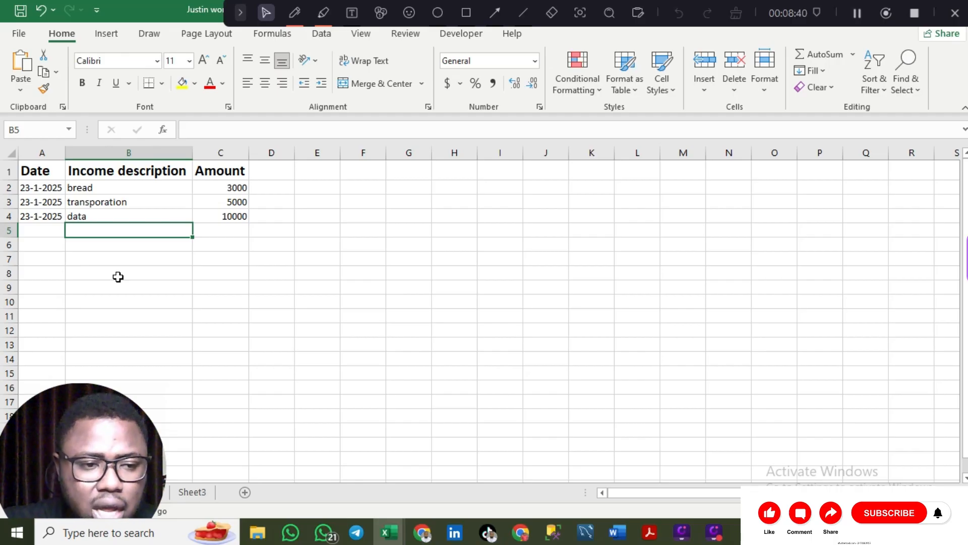
- Copy the income table A1:C4 and paste it starting at cell A10
left_click(37, 177)
key("shift+Right")
key("shift+Right")
key("shift+Right")
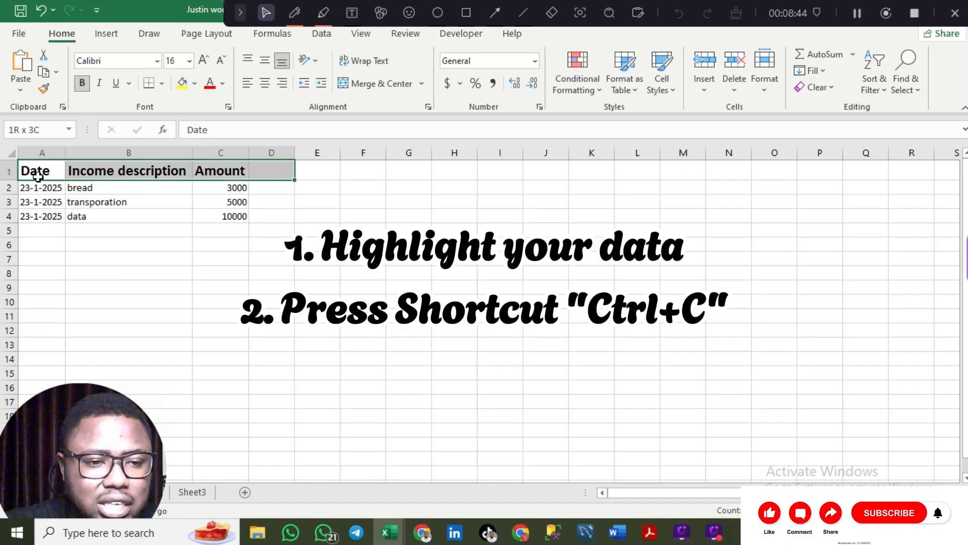
key("shift+Left")
key("shift+Down")
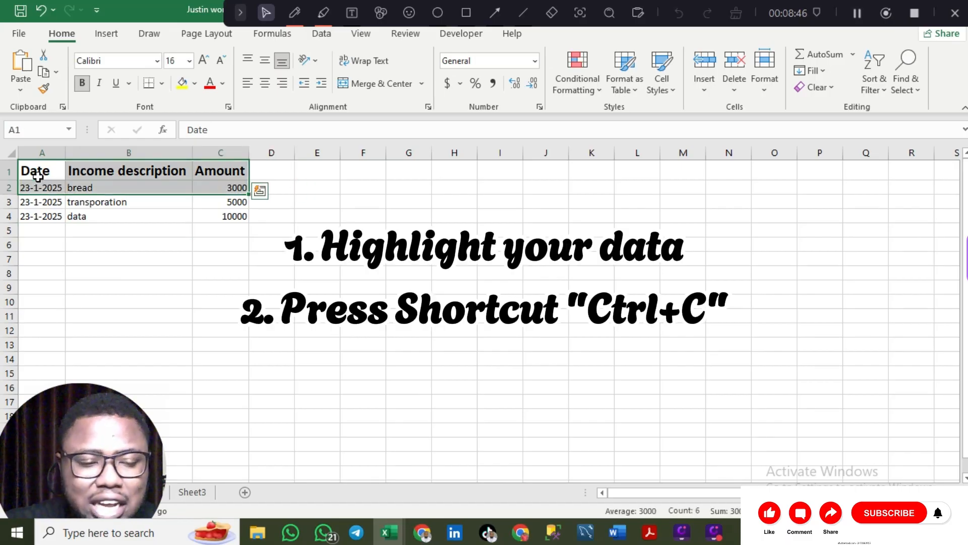
key("shift+Down")
key("shift+Down")
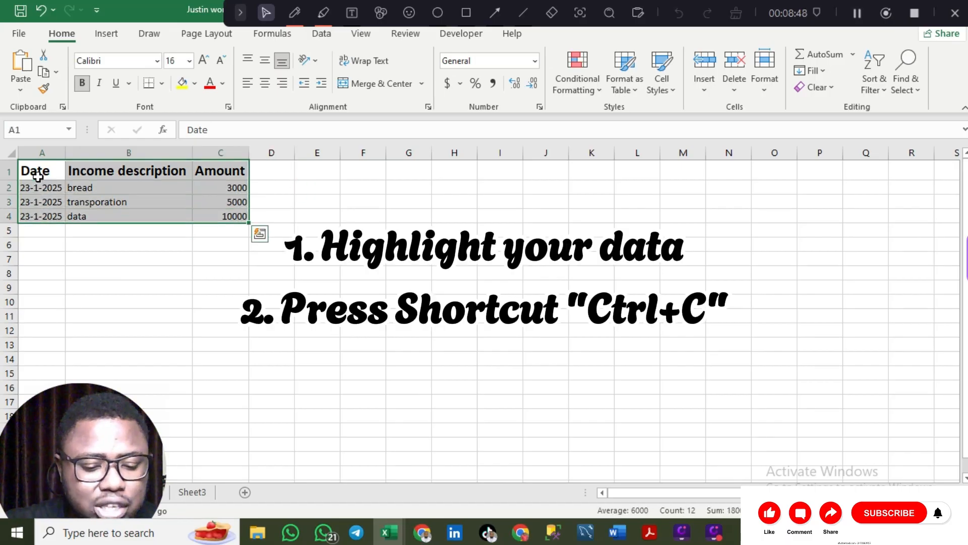
key("ctrl+c")
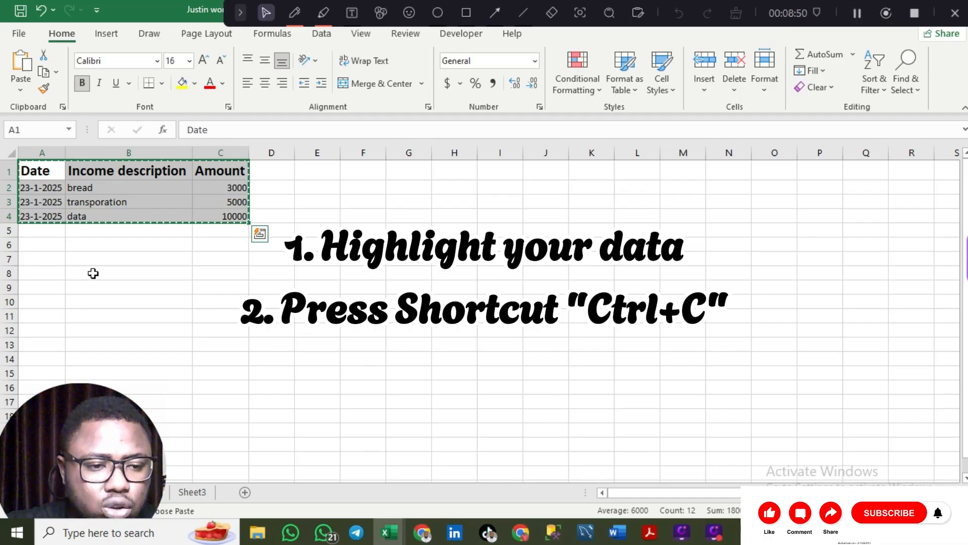
left_click(50, 301)
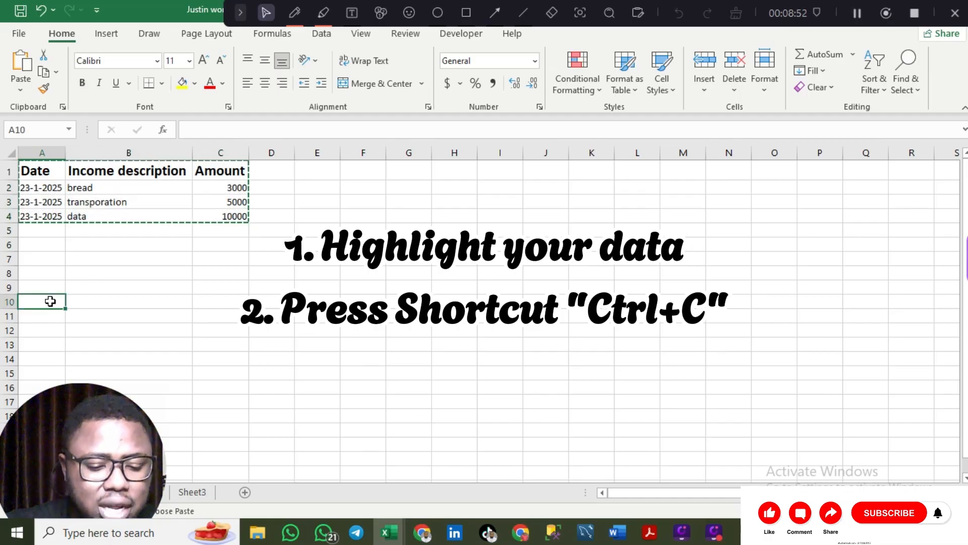
key("ctrl+v")
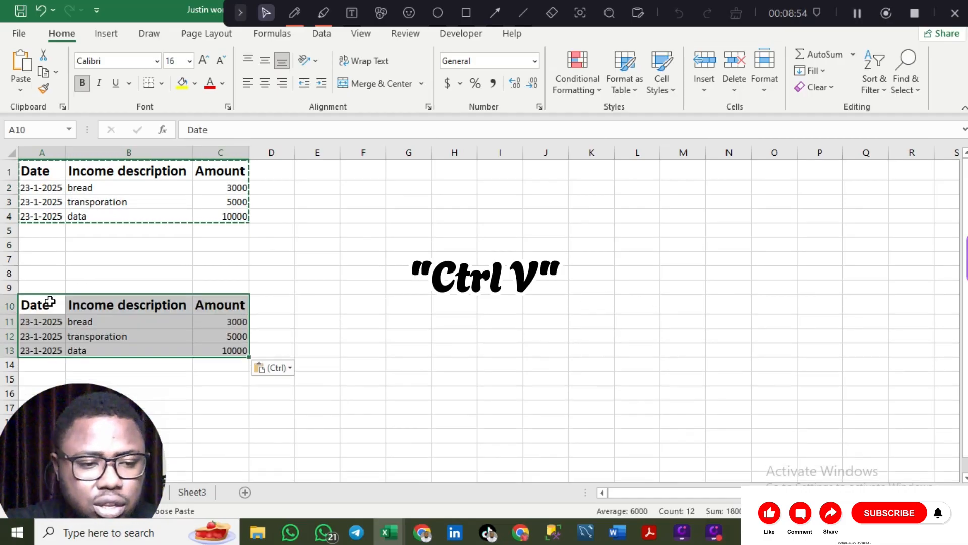
scroll(50, 302, "down", 5)
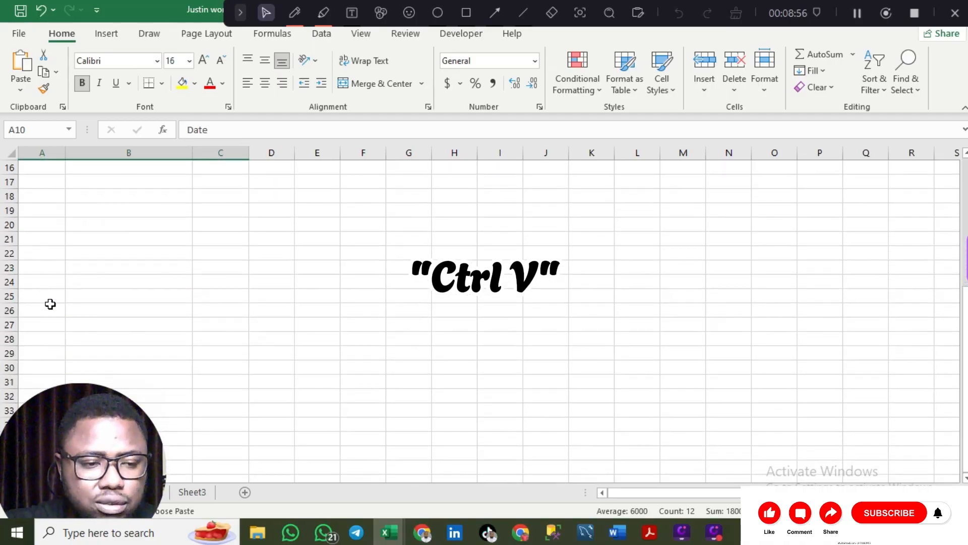
scroll(50, 303, "up", 5)
scroll(50, 304, "down", 3)
scroll(50, 304, "up", 3)
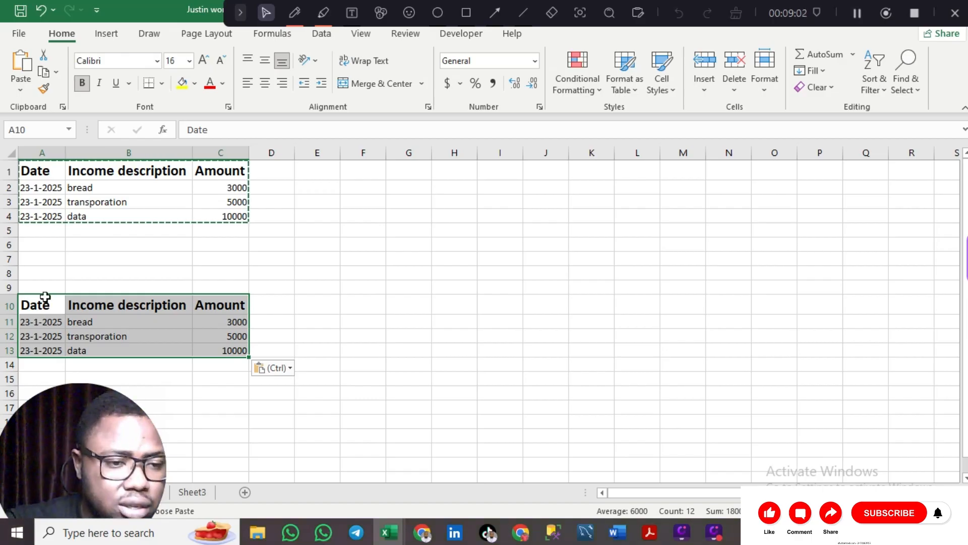
- Cut the original table A1:C4 and paste it at G1, filling G1:I4
key("Escape")
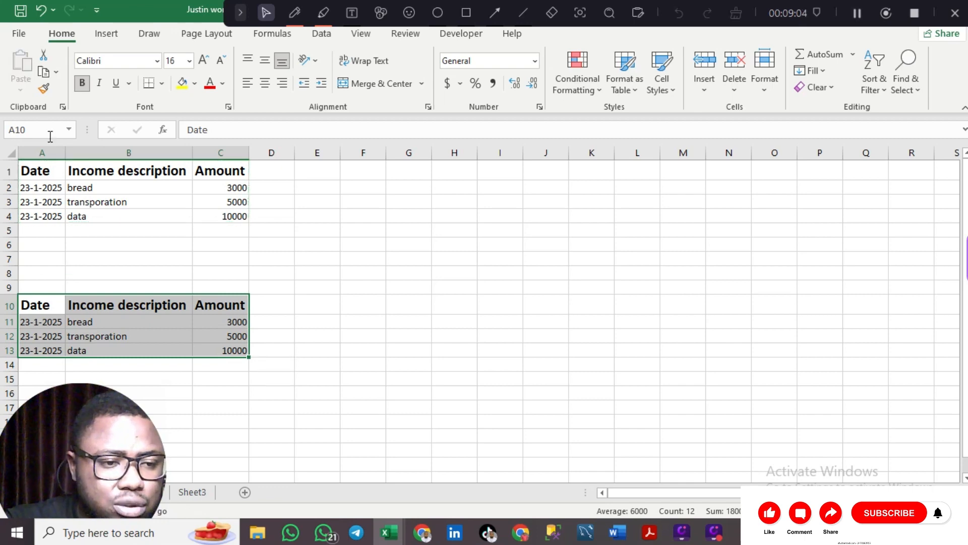
left_click(45, 167)
key("shift+Right")
key("shift+Right")
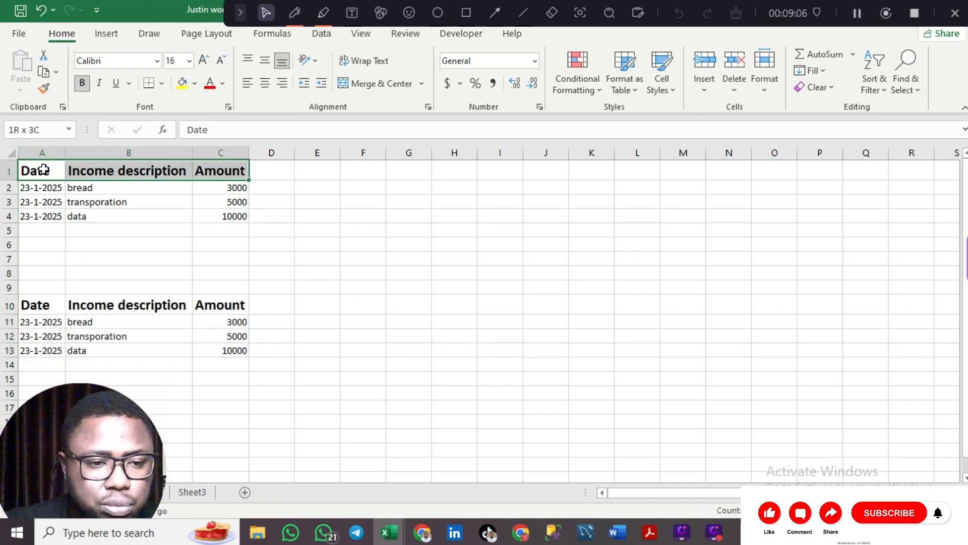
key("shift+Down")
key("shift+Down")
key("shift+Down")
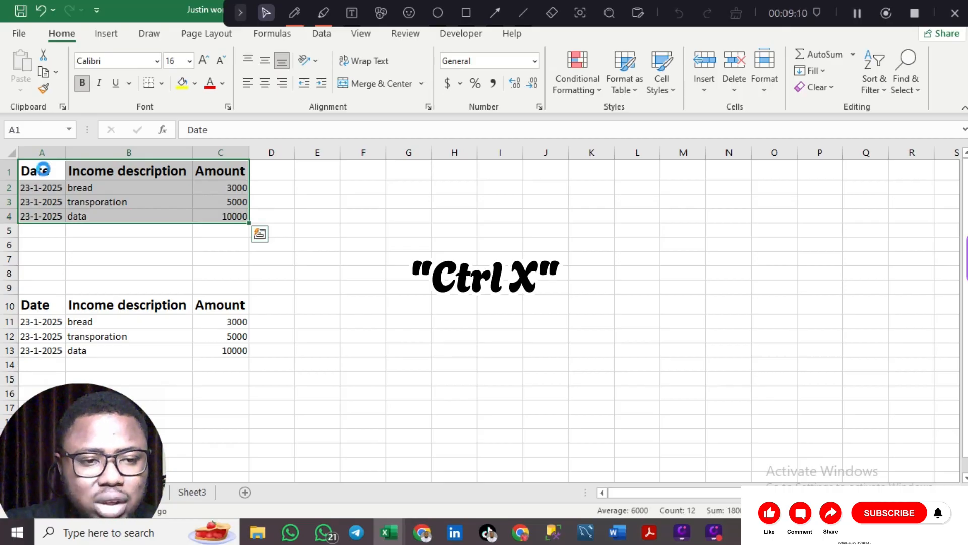
key("ctrl+x")
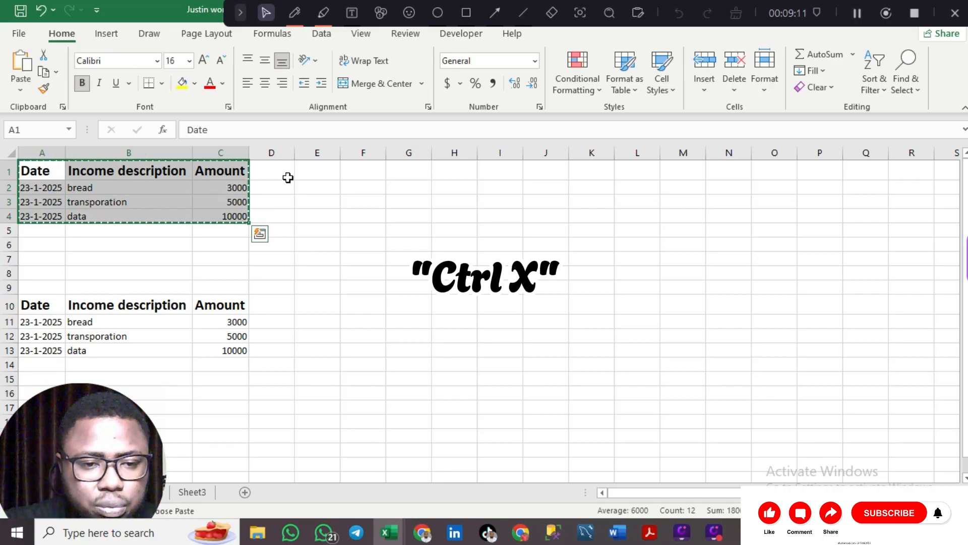
left_click(405, 174)
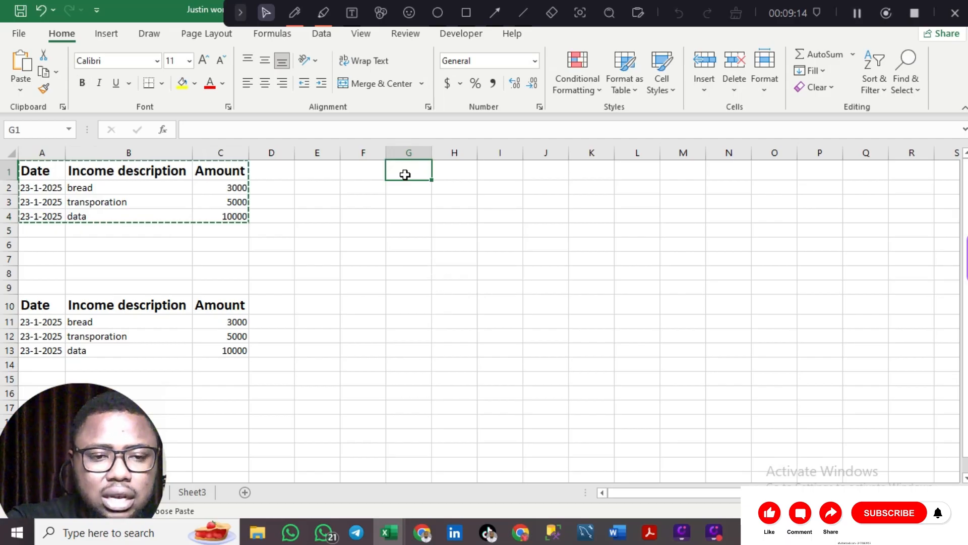
key("ctrl+v")
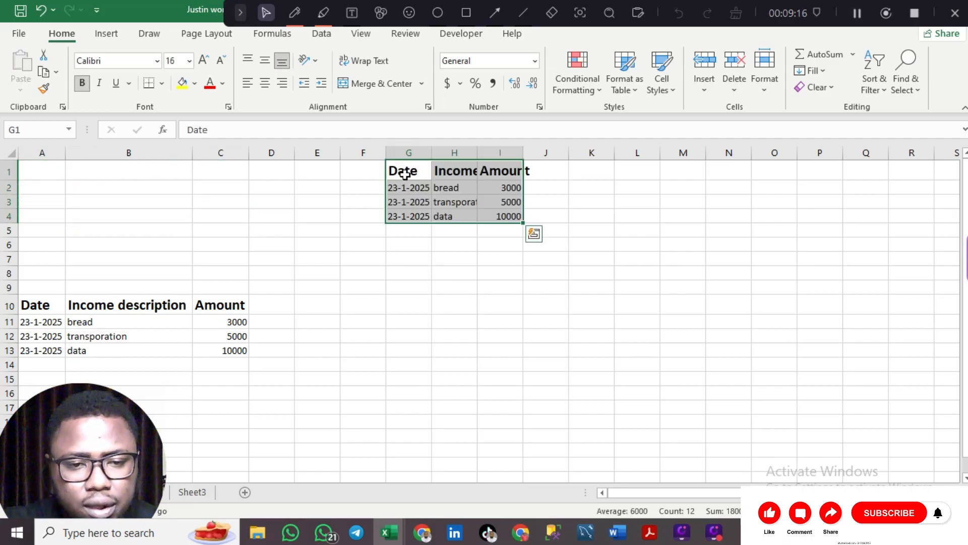
- Widen column G slightly and AutoFit columns H and I for Income description and Amount
left_click_drag(431, 153, 433, 153)
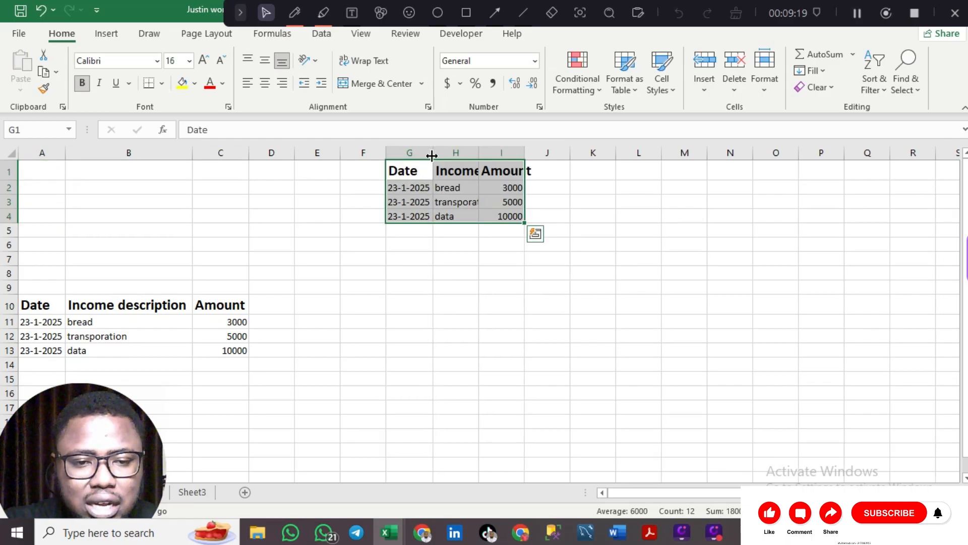
double_click(477, 154)
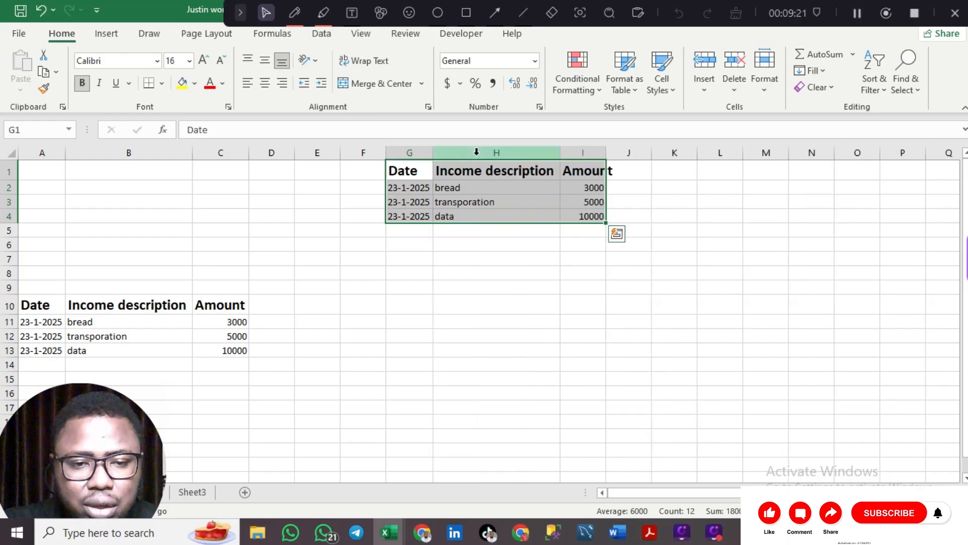
double_click(607, 152)
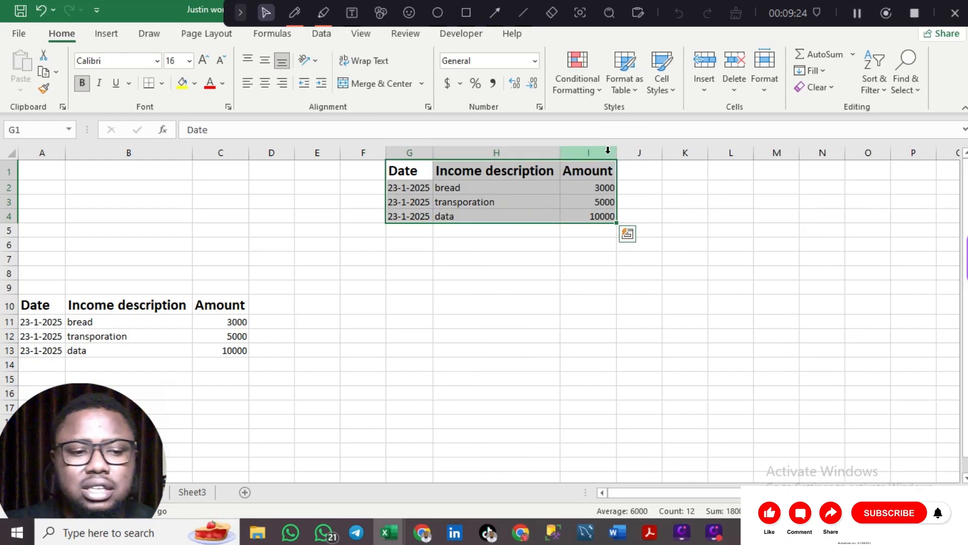